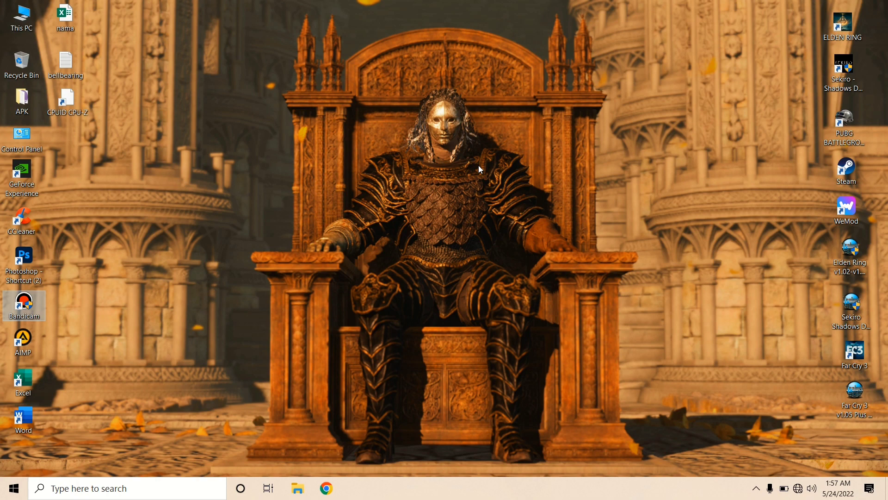
{"action": "right_click", "coordinate": [478, 166]}
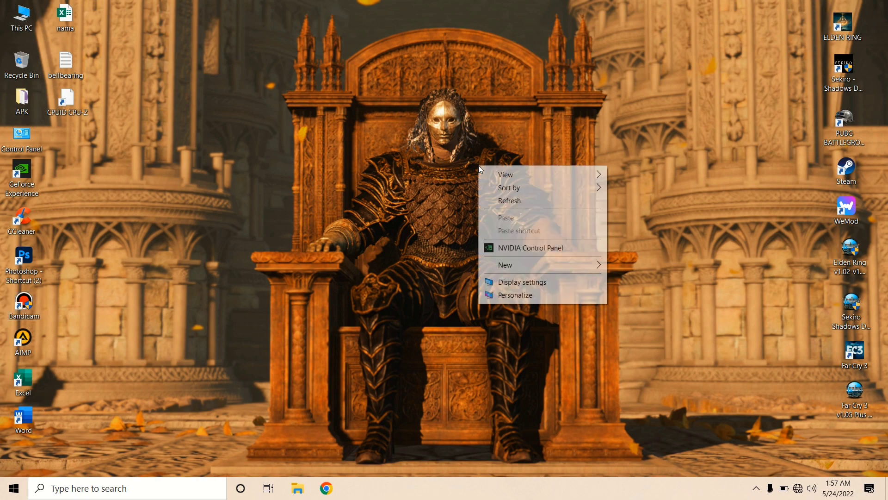
{"action": "left_click", "coordinate": [494, 204]}
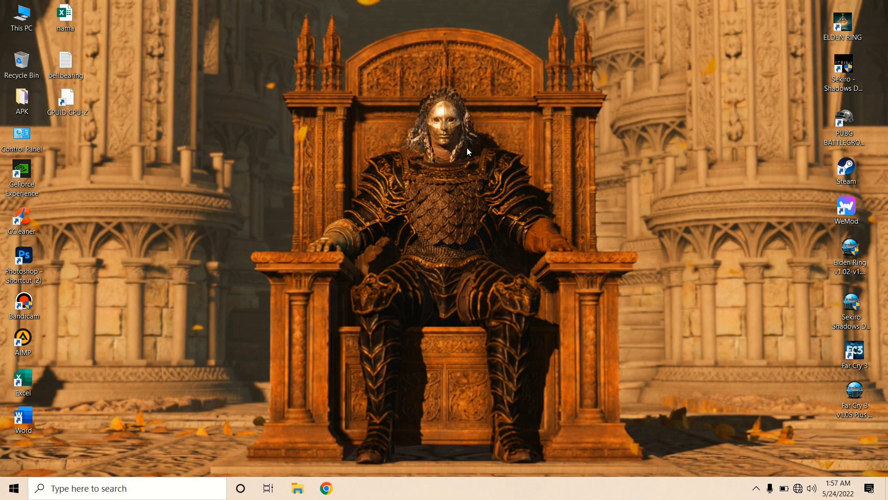
{"action": "left_click", "coordinate": [14, 488]}
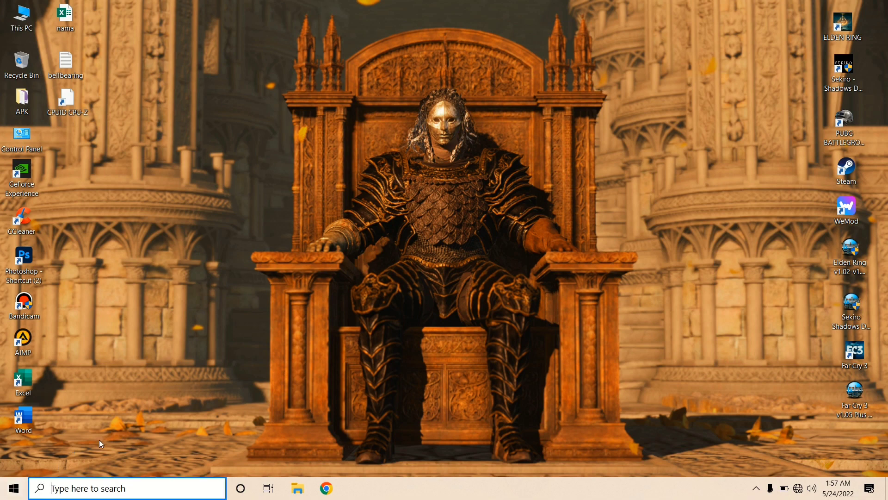
{"action": "left_click", "coordinate": [469, 219]}
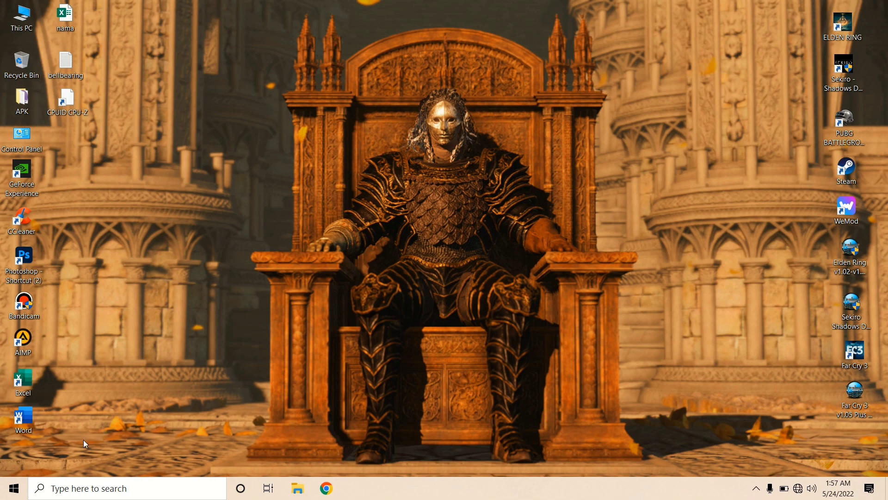
Open the Background apps page in the Privacy section of Windows Settings.
{"action": "left_click", "coordinate": [14, 488]}
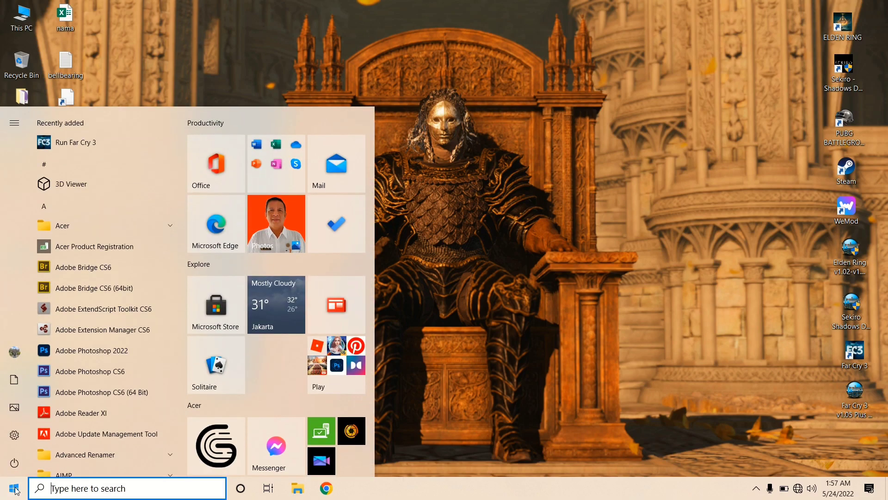
{"action": "left_click", "coordinate": [14, 434]}
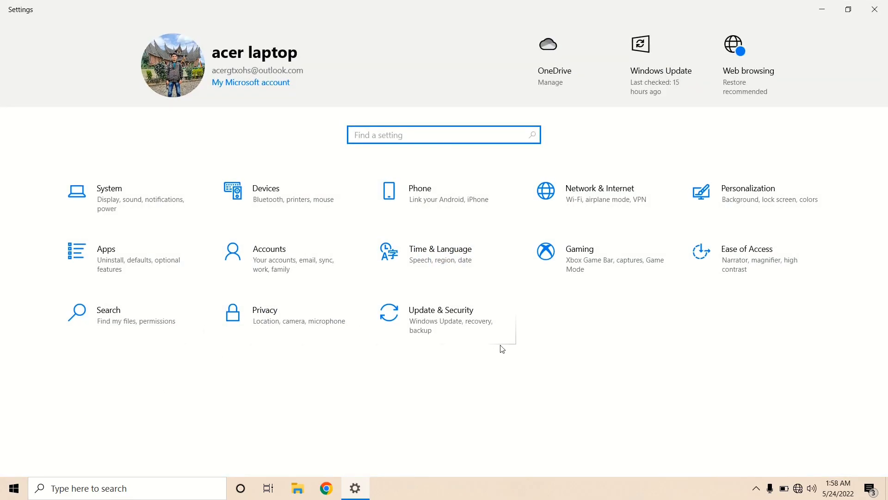
{"action": "left_click", "coordinate": [263, 319]}
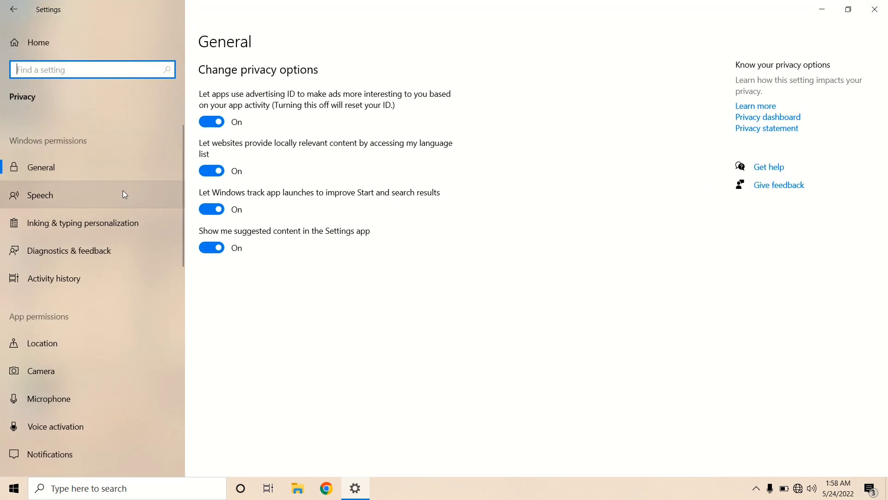
{"action": "scroll", "coordinate": [94, 256], "scroll_direction": "down", "scroll_amount": 4}
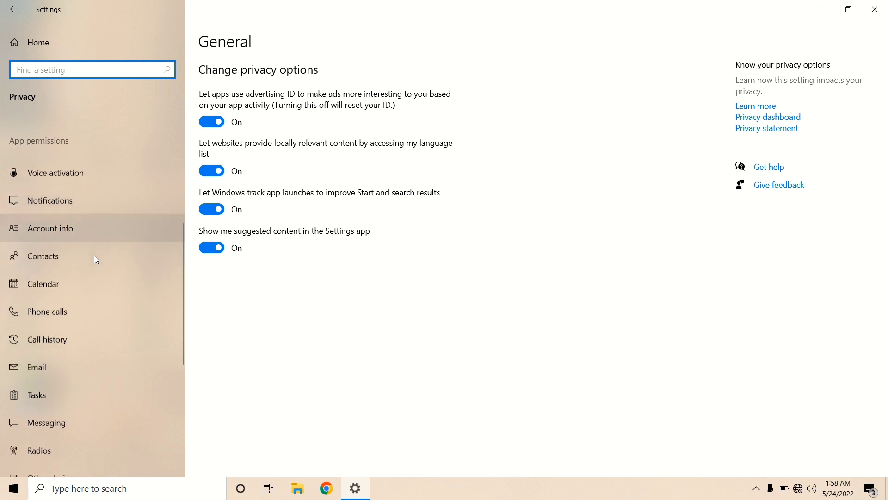
{"action": "scroll", "coordinate": [95, 259], "scroll_direction": "down", "scroll_amount": 6}
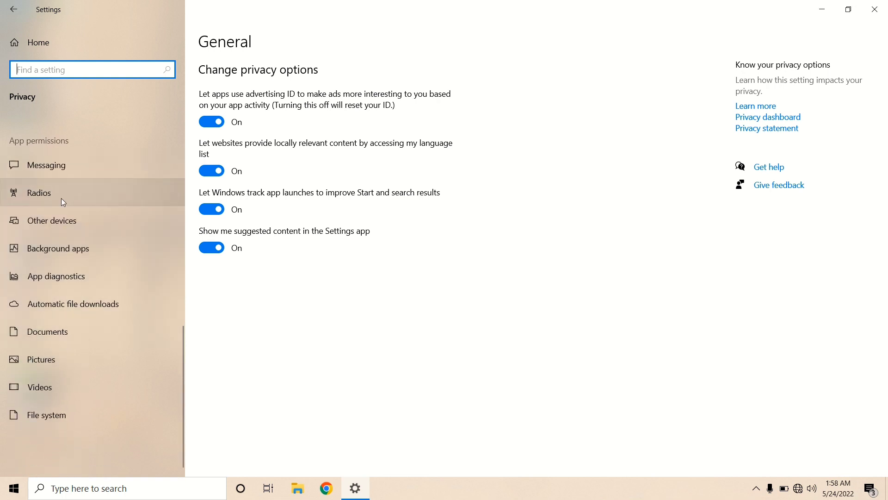
{"action": "left_click", "coordinate": [67, 253]}
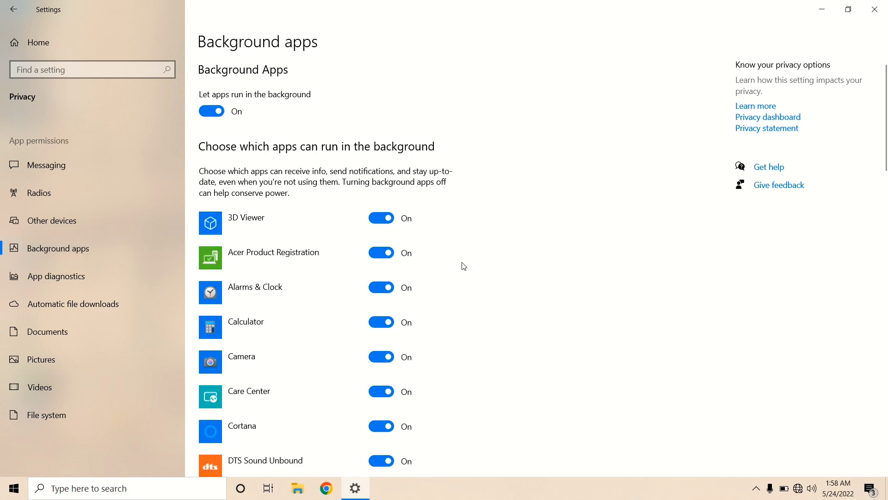
Review the full list of apps that are allowed to run in the background.
{"action": "scroll", "coordinate": [462, 264], "scroll_direction": "down", "scroll_amount": 3}
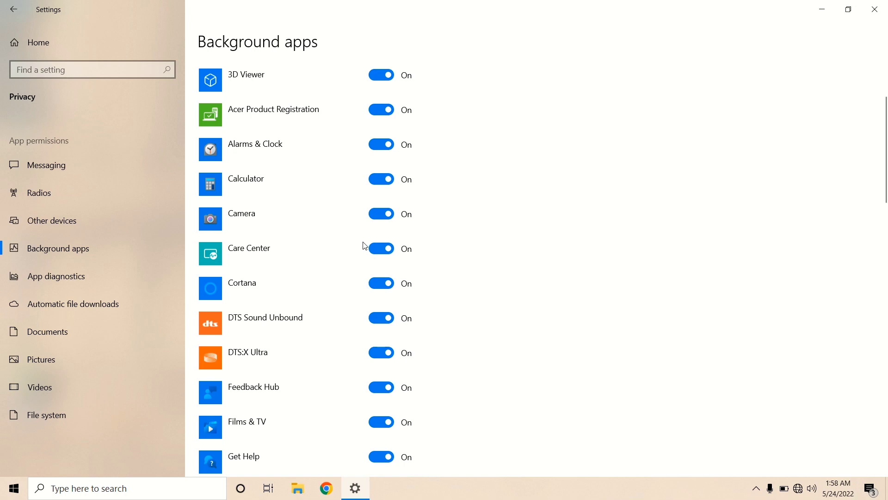
{"action": "scroll", "coordinate": [356, 248], "scroll_direction": "down", "scroll_amount": 10}
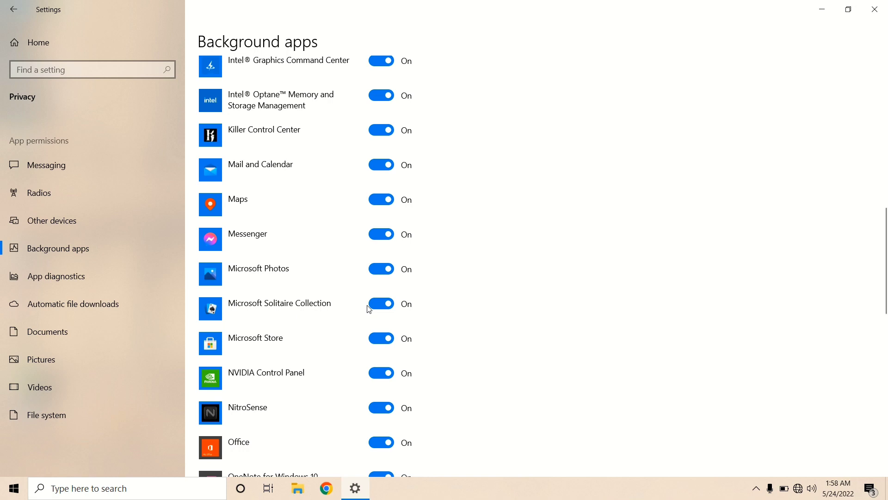
{"action": "scroll", "coordinate": [335, 324], "scroll_direction": "down", "scroll_amount": 10}
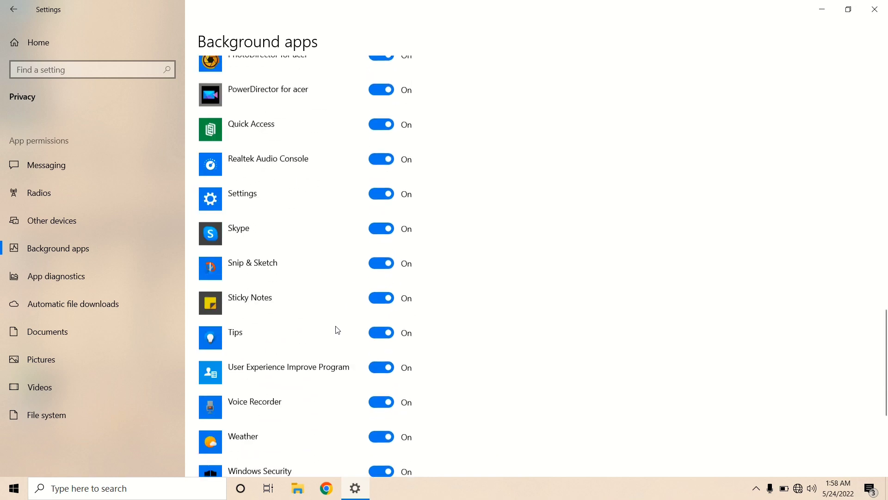
{"action": "scroll", "coordinate": [340, 342], "scroll_direction": "down", "scroll_amount": 4}
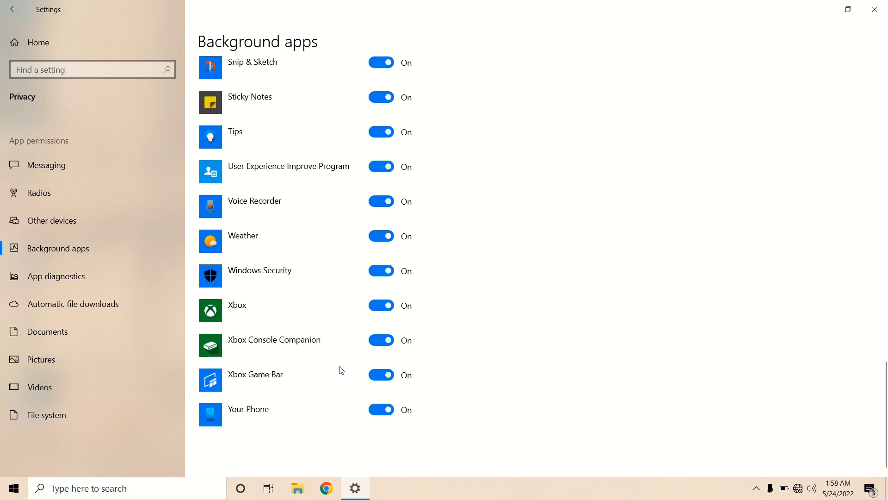
{"action": "scroll", "coordinate": [339, 356], "scroll_direction": "up", "scroll_amount": 3}
{"action": "scroll", "coordinate": [293, 224], "scroll_direction": "up", "scroll_amount": 1}
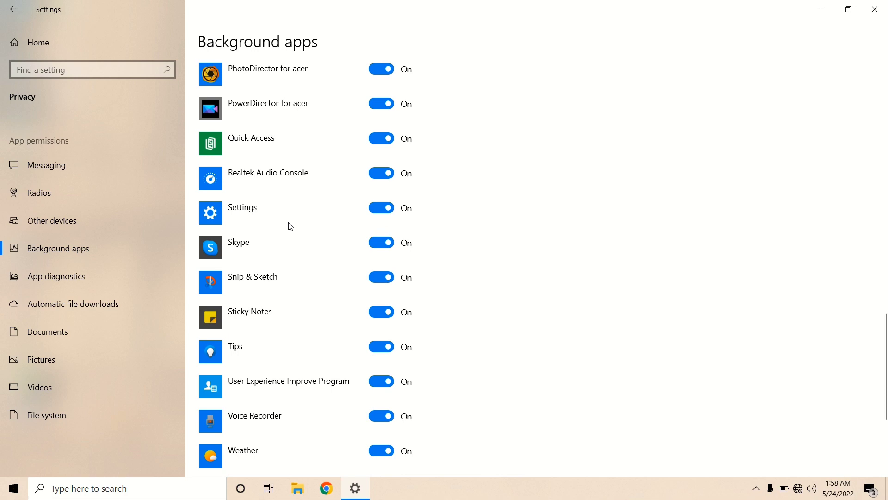
{"action": "scroll", "coordinate": [290, 226], "scroll_direction": "up", "scroll_amount": 4}
{"action": "scroll", "coordinate": [527, 251], "scroll_direction": "up", "scroll_amount": 5}
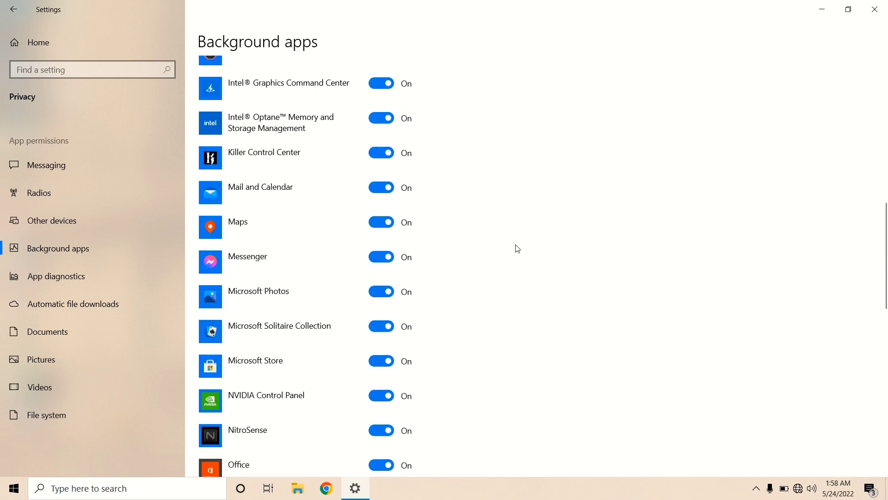
{"action": "scroll", "coordinate": [514, 245], "scroll_direction": "up", "scroll_amount": 10}
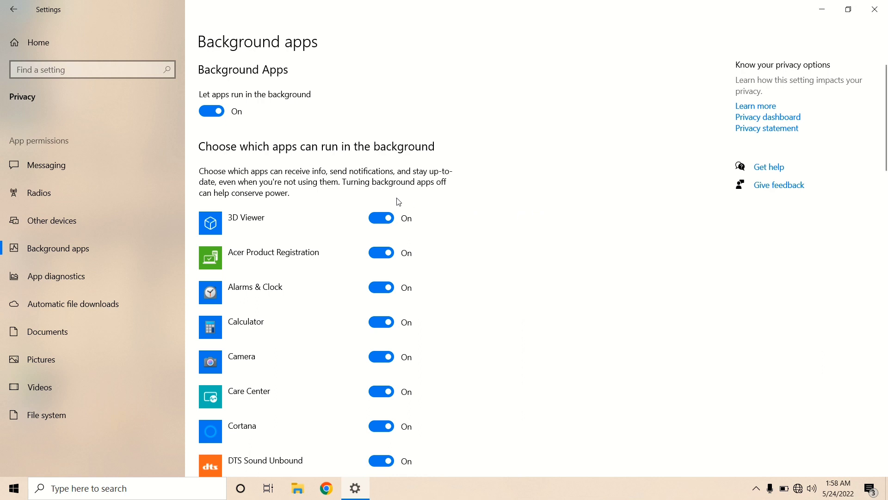
Turn off letting apps run in the background and close Settings.
{"action": "left_click", "coordinate": [212, 116]}
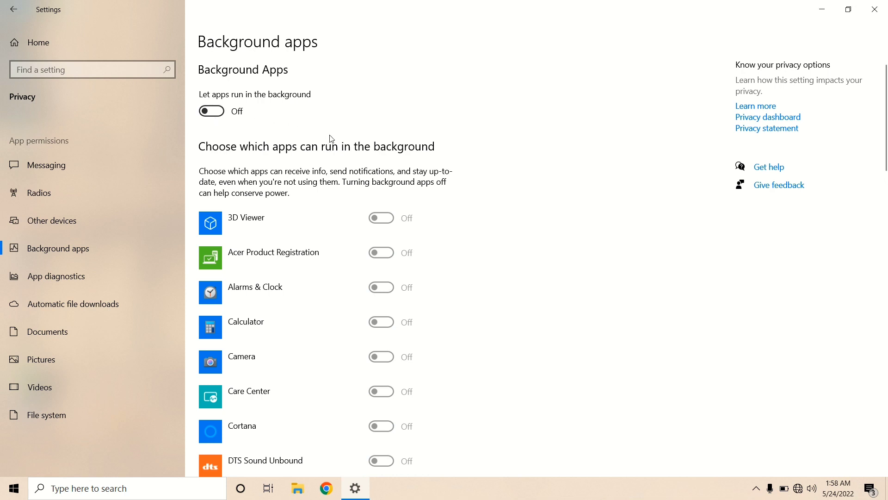
{"action": "left_click", "coordinate": [874, 9]}
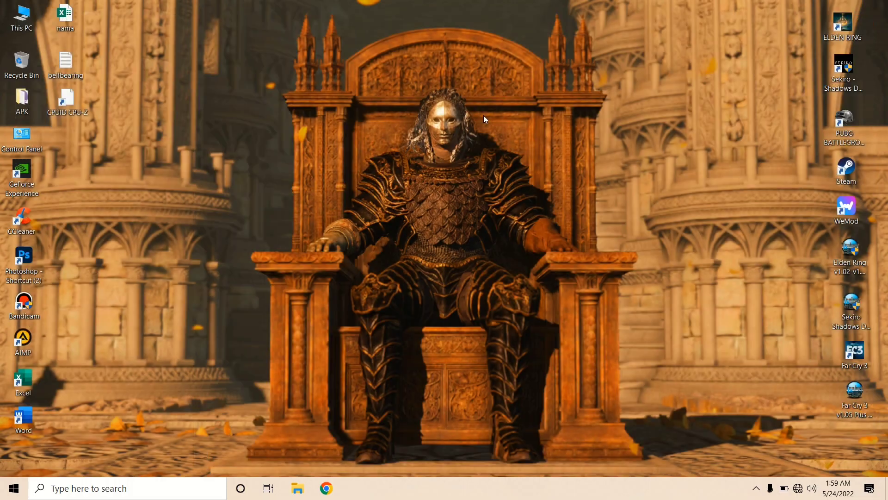
{"action": "right_click", "coordinate": [453, 139]}
{"action": "left_click", "coordinate": [468, 173]}
{"action": "right_click", "coordinate": [443, 144]}
{"action": "left_click", "coordinate": [447, 176]}
{"action": "right_click", "coordinate": [440, 154]}
{"action": "left_click", "coordinate": [457, 187]}
{"action": "right_click", "coordinate": [446, 182]}
{"action": "left_click", "coordinate": [464, 216]}
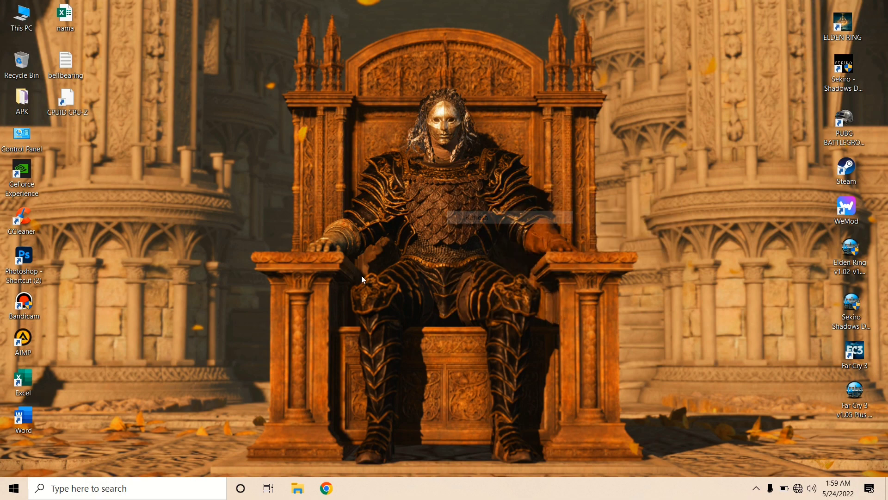
Search Windows for msconfig and open System Configuration.
{"action": "left_click", "coordinate": [109, 487]}
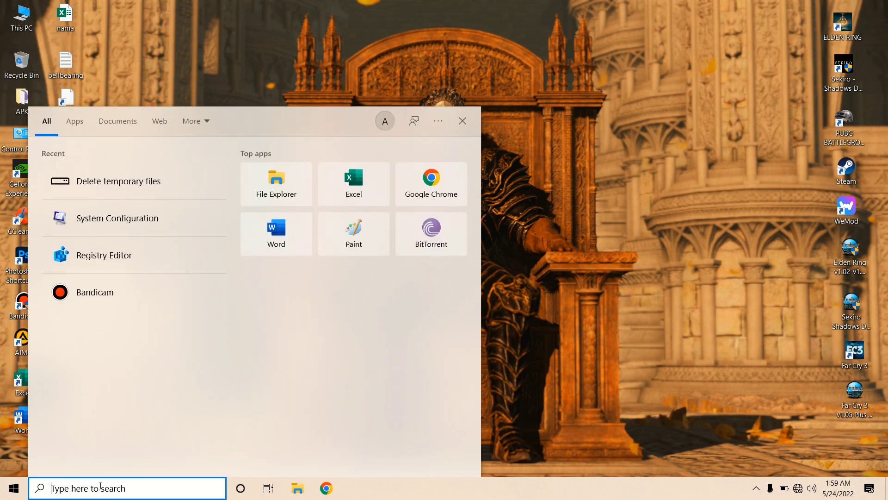
{"action": "type", "text": "ms"}
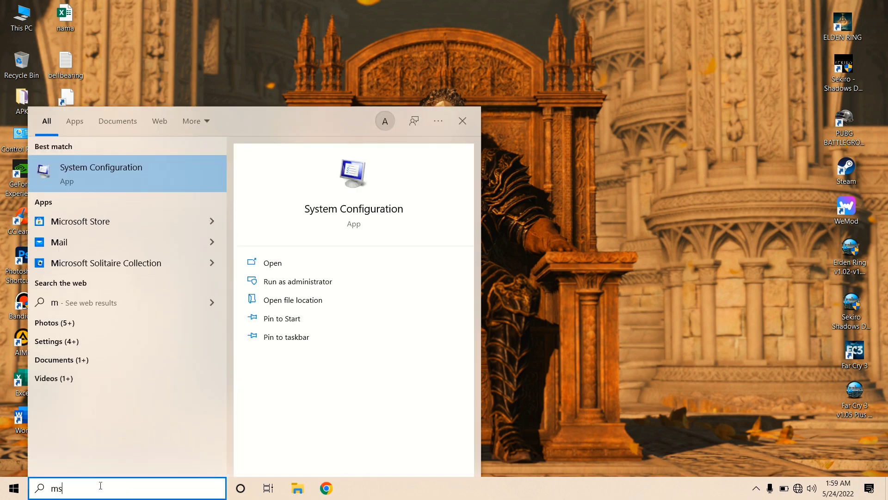
{"action": "type", "text": "con"}
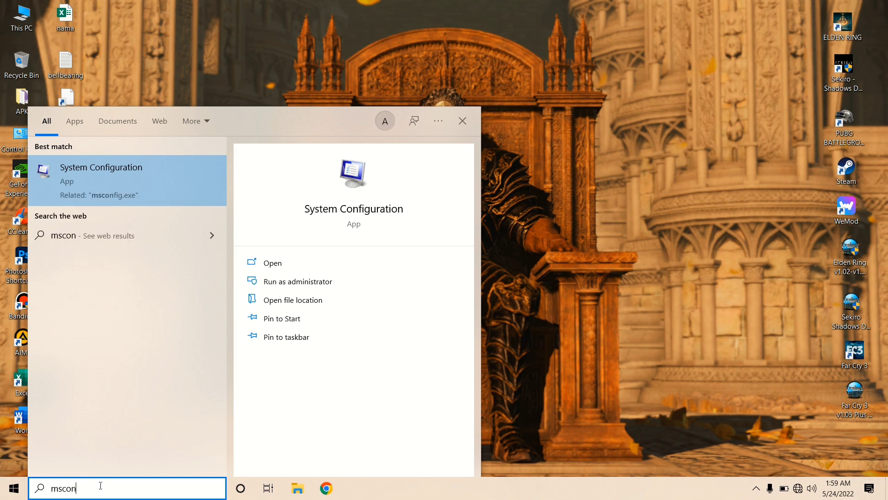
{"action": "type", "text": "fig"}
{"action": "key", "text": "Return"}
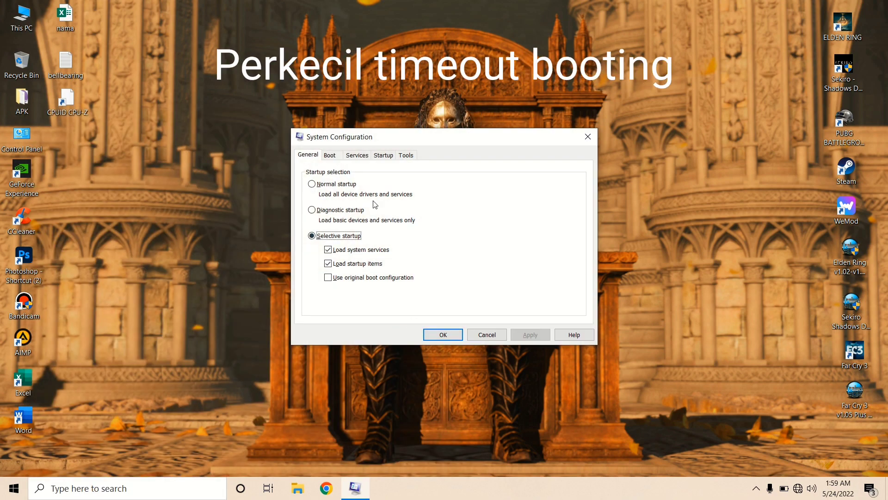
Set the boot timeout to 10 seconds, accept the change and exit without restarting.
{"action": "left_click", "coordinate": [331, 159]}
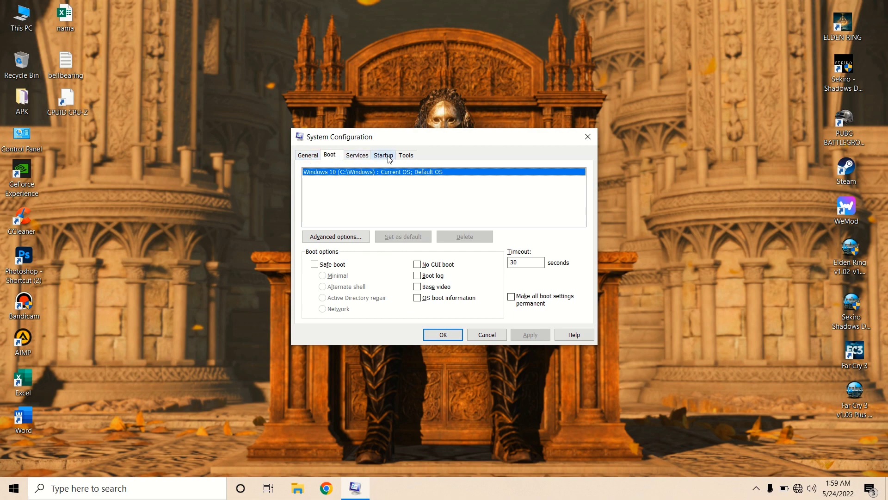
{"action": "left_click", "coordinate": [330, 156]}
{"action": "left_click", "coordinate": [530, 261]}
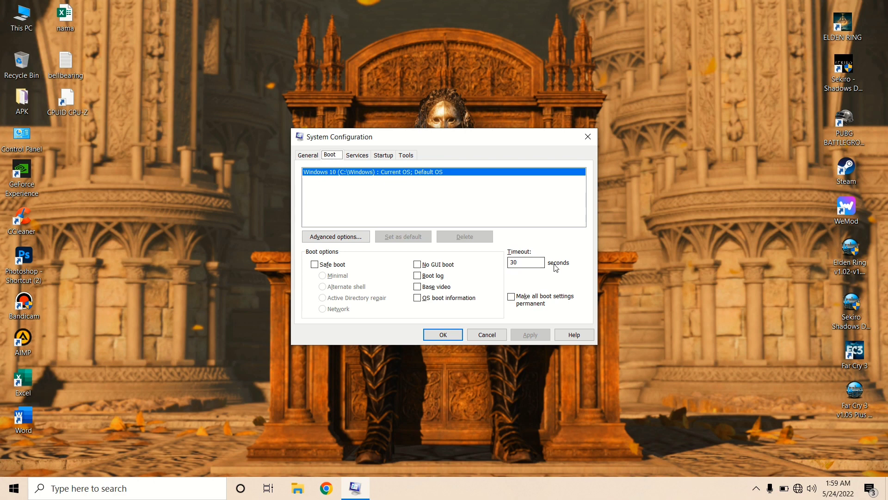
{"action": "double_click", "coordinate": [528, 263]}
{"action": "type", "text": "10"}
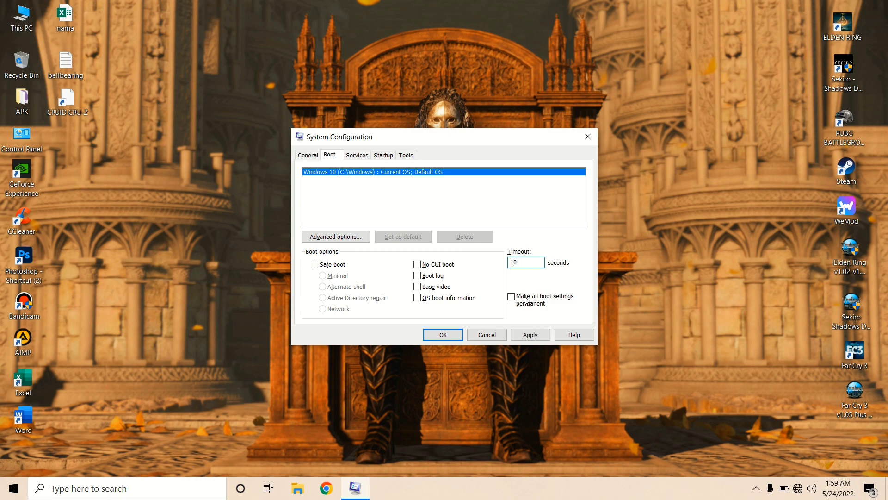
{"action": "left_click", "coordinate": [449, 334]}
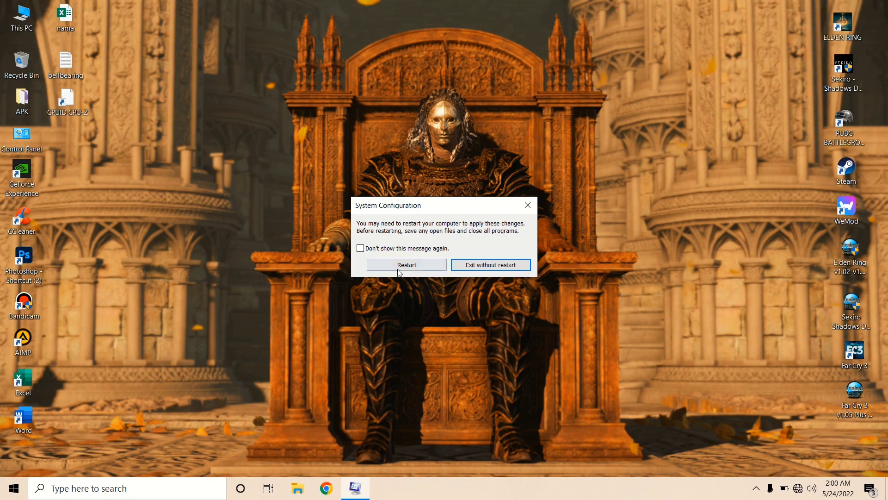
{"action": "left_click", "coordinate": [490, 265]}
{"action": "right_click", "coordinate": [412, 174]}
{"action": "left_click", "coordinate": [432, 210]}
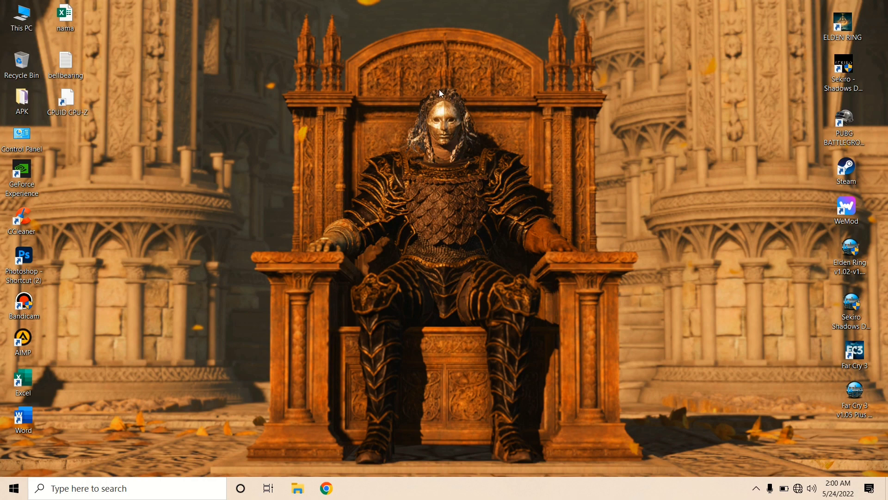
{"action": "left_click_drag", "start_coordinate": [308, 74], "coordinate": [584, 317]}
{"action": "right_click", "coordinate": [475, 244]}
{"action": "left_click", "coordinate": [499, 280]}
{"action": "right_click", "coordinate": [380, 181]}
{"action": "left_click", "coordinate": [398, 213]}
{"action": "left_click_drag", "start_coordinate": [297, 41], "coordinate": [591, 345]}
Search Windows for temp, open the storage settings and display the Temporary files that can be removed.
{"action": "left_click", "coordinate": [95, 490]}
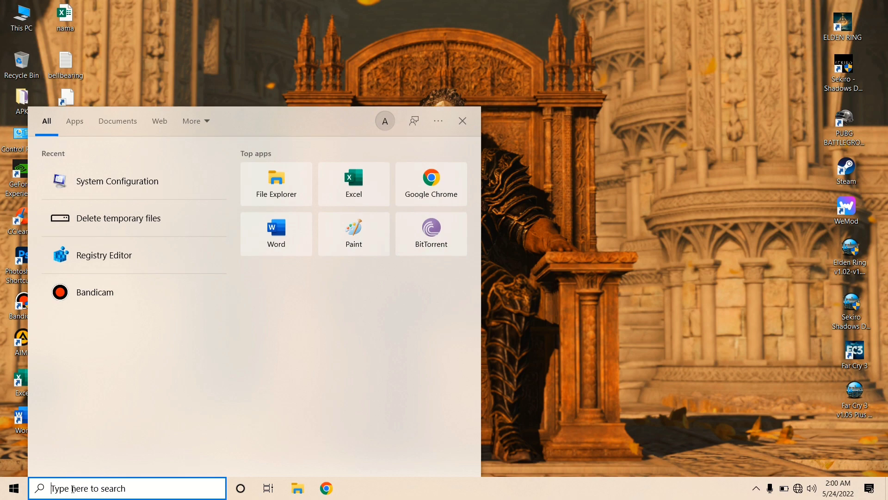
{"action": "type", "text": "temp"}
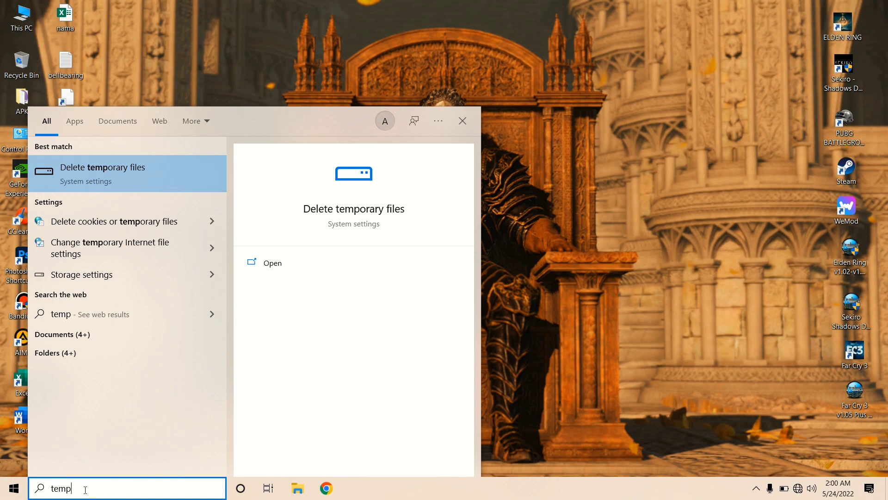
{"action": "key", "text": "Return"}
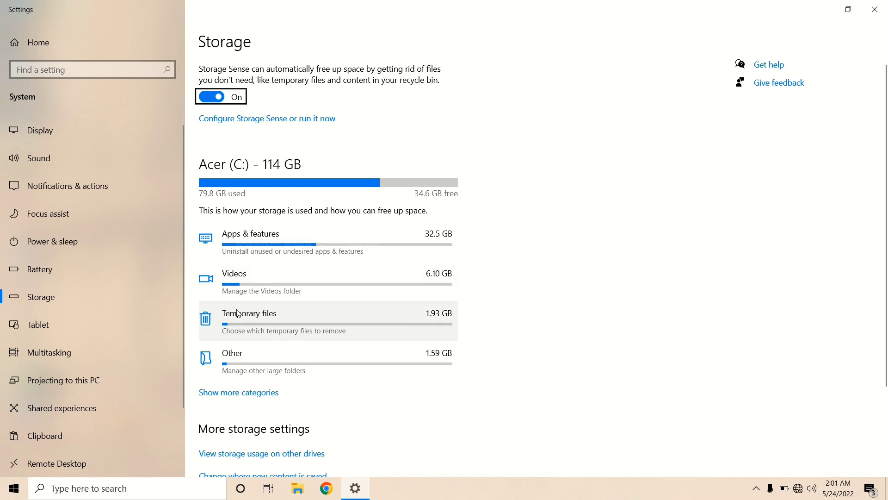
{"action": "left_click", "coordinate": [292, 317]}
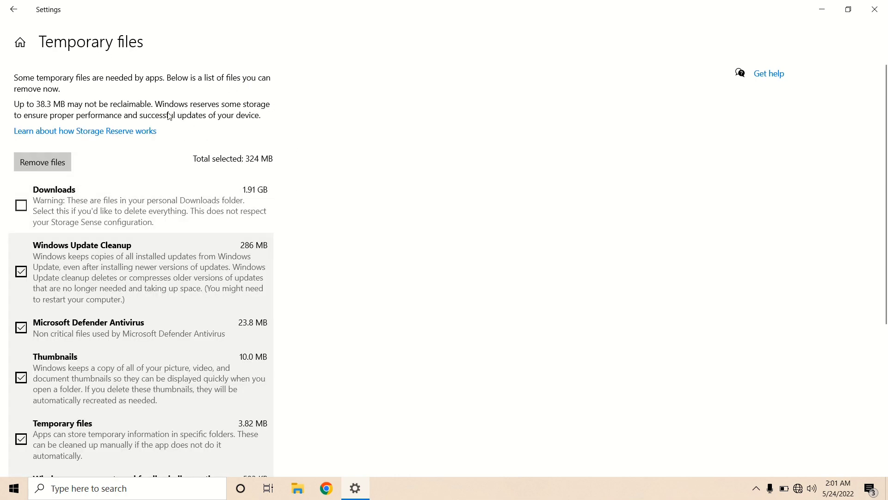
{"action": "scroll", "coordinate": [354, 226], "scroll_direction": "down", "scroll_amount": 2}
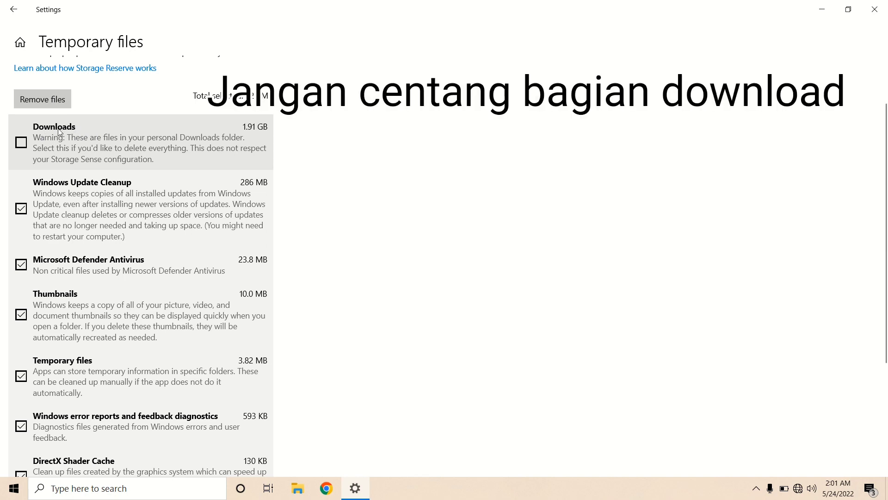
Look through the contents of the Downloads folder in File Explorer and close the window.
{"action": "left_click", "coordinate": [296, 488]}
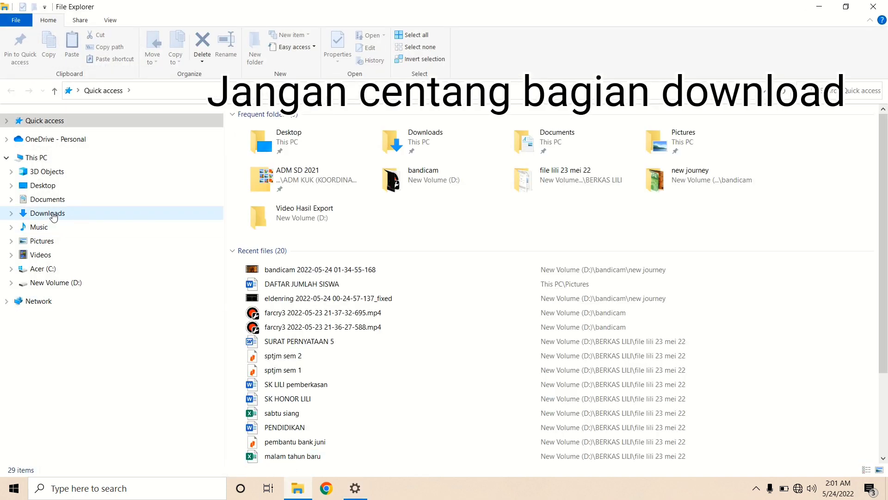
{"action": "left_click", "coordinate": [52, 215]}
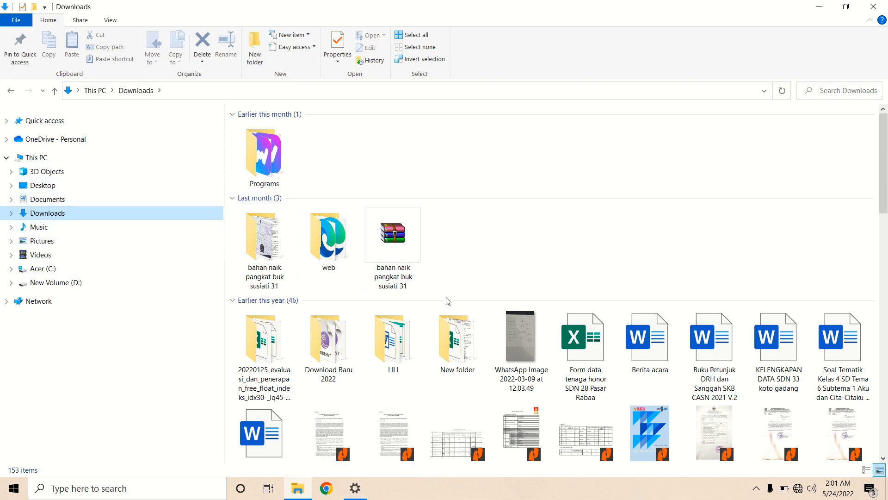
{"action": "scroll", "coordinate": [448, 301], "scroll_direction": "down", "scroll_amount": 20}
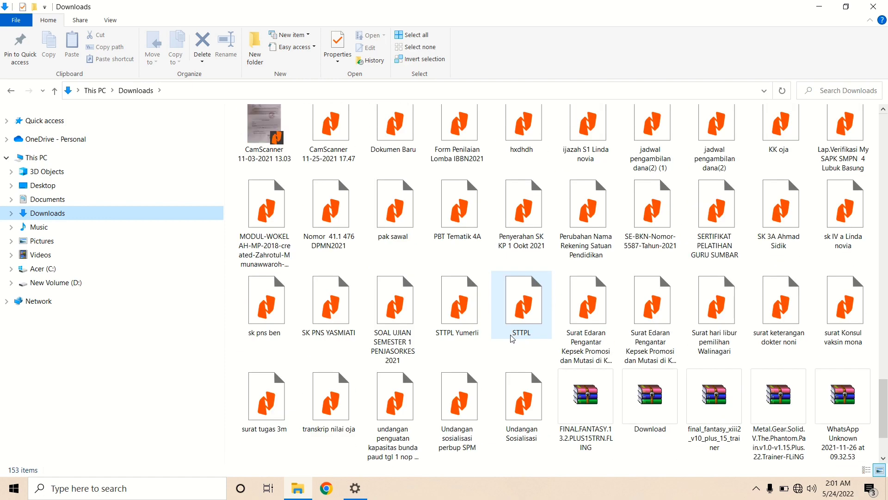
{"action": "scroll", "coordinate": [510, 336], "scroll_direction": "up", "scroll_amount": 20}
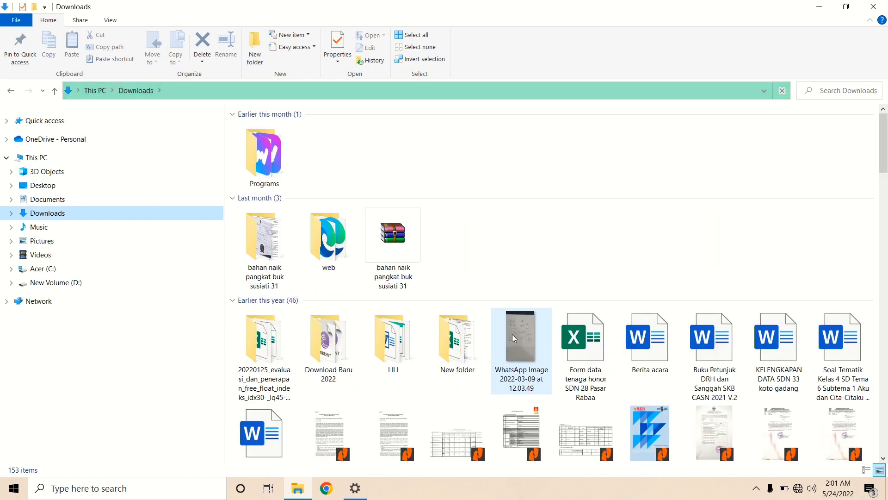
{"action": "left_click", "coordinate": [873, 7]}
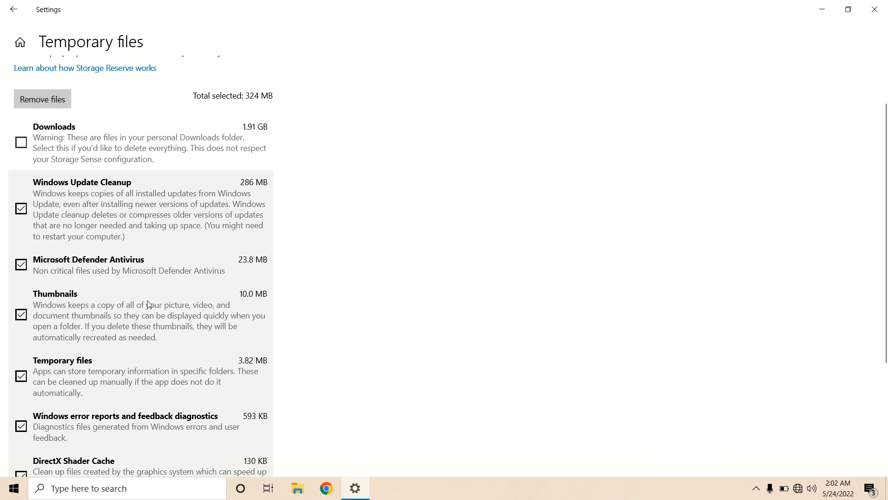
Add Delivery Optimization Files to the cleanup selection, leave Downloads unselected and remove the chosen temporary files.
{"action": "scroll", "coordinate": [75, 309], "scroll_direction": "down", "scroll_amount": 3}
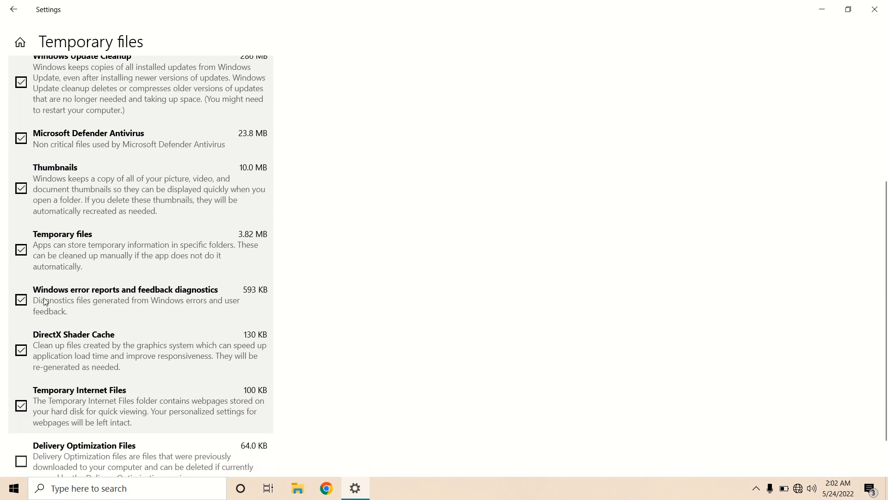
{"action": "scroll", "coordinate": [44, 331], "scroll_direction": "down", "scroll_amount": 1}
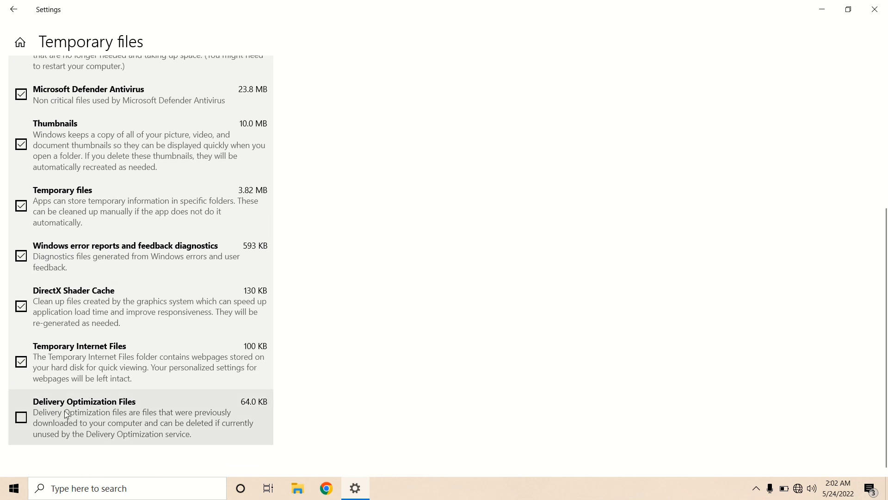
{"action": "left_click", "coordinate": [20, 418]}
{"action": "scroll", "coordinate": [120, 352], "scroll_direction": "up", "scroll_amount": 5}
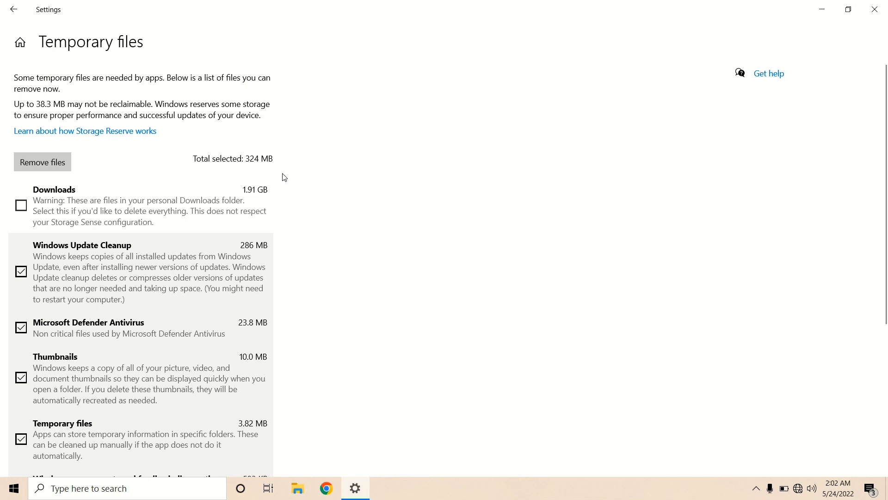
{"action": "left_click", "coordinate": [49, 169]}
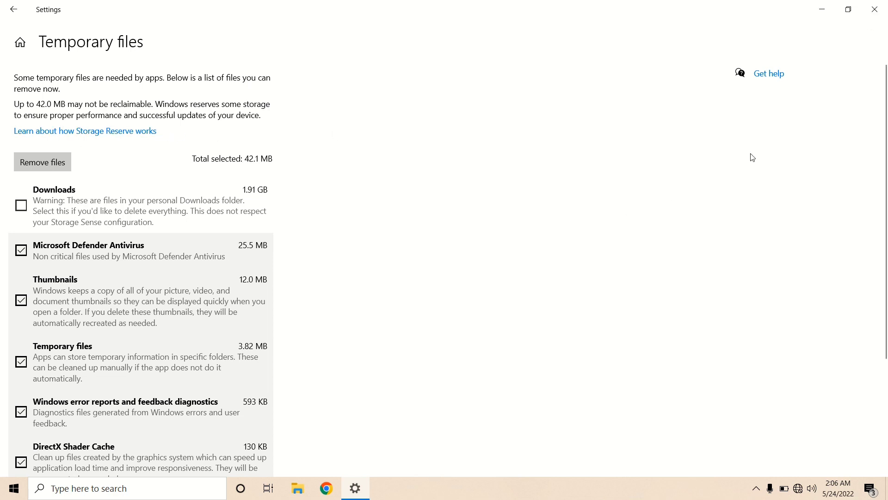
Close Settings and refresh the desktop.
{"action": "left_click", "coordinate": [880, 11]}
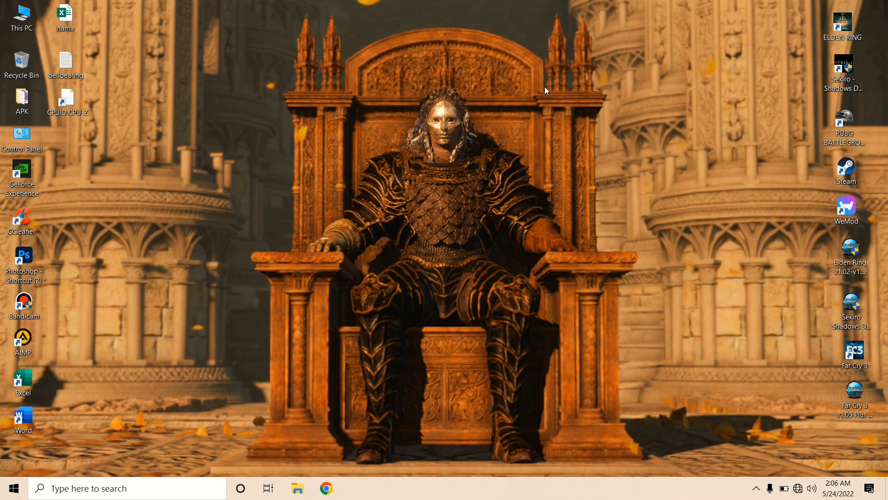
{"action": "right_click", "coordinate": [545, 87]}
{"action": "left_click", "coordinate": [567, 122]}
Search Windows for temp, open the storage settings and show the Temporary files list again.
{"action": "left_click", "coordinate": [174, 482]}
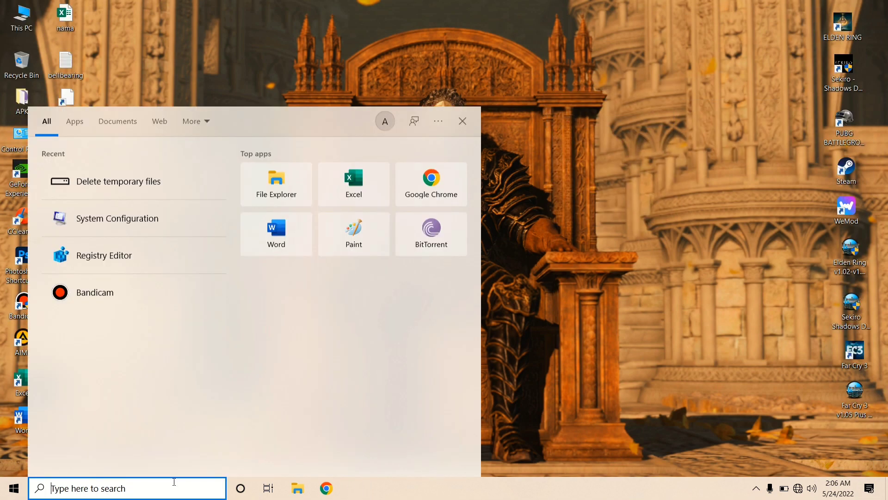
{"action": "type", "text": "emp"}
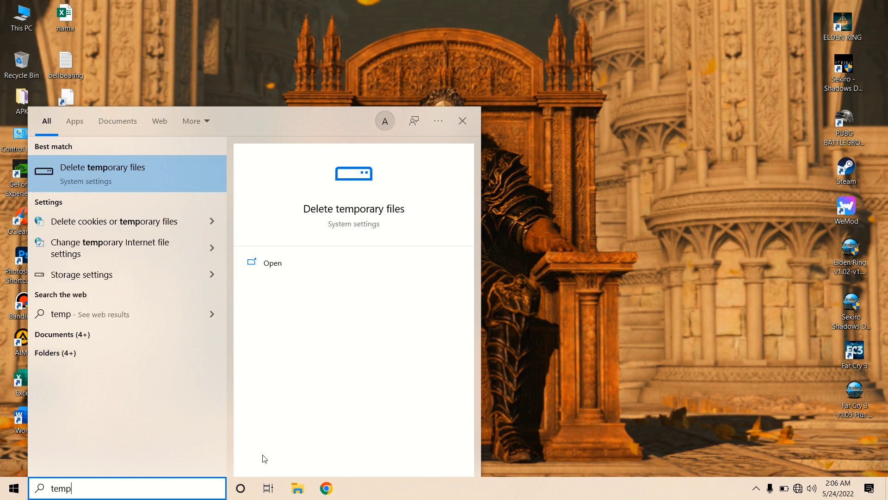
{"action": "key", "text": "Return"}
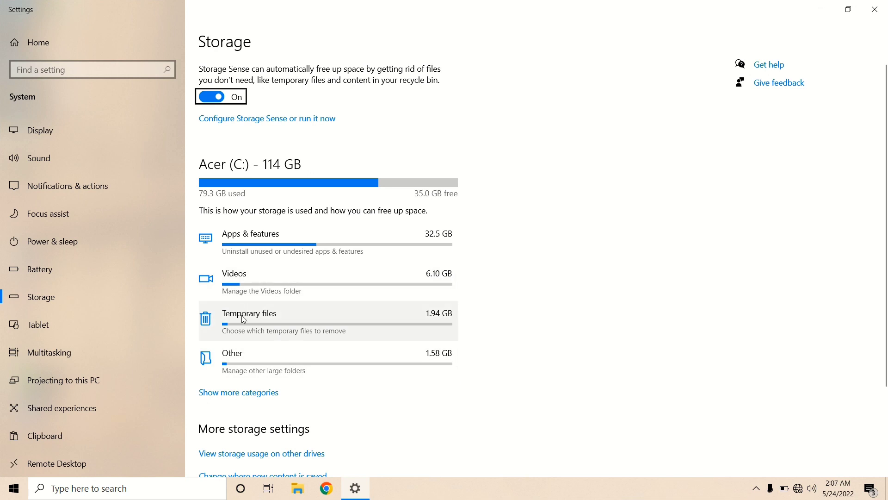
{"action": "left_click", "coordinate": [252, 319]}
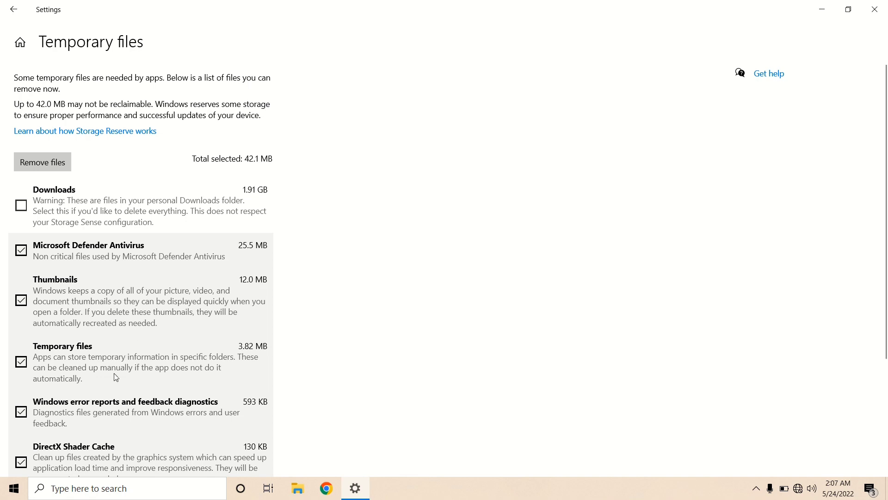
Include Delivery Optimization Files with the preselected categories, remove the files and check the remaining categories.
{"action": "scroll", "coordinate": [116, 377], "scroll_direction": "down", "scroll_amount": 3}
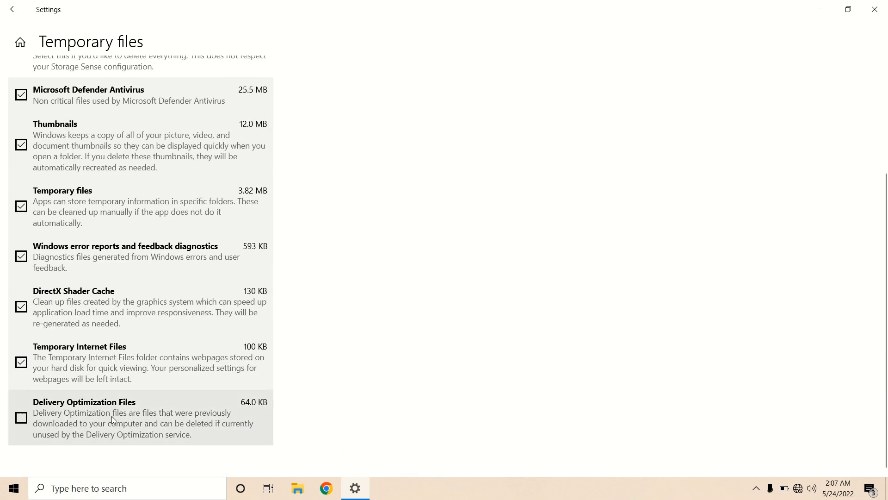
{"action": "scroll", "coordinate": [112, 415], "scroll_direction": "up", "scroll_amount": 3}
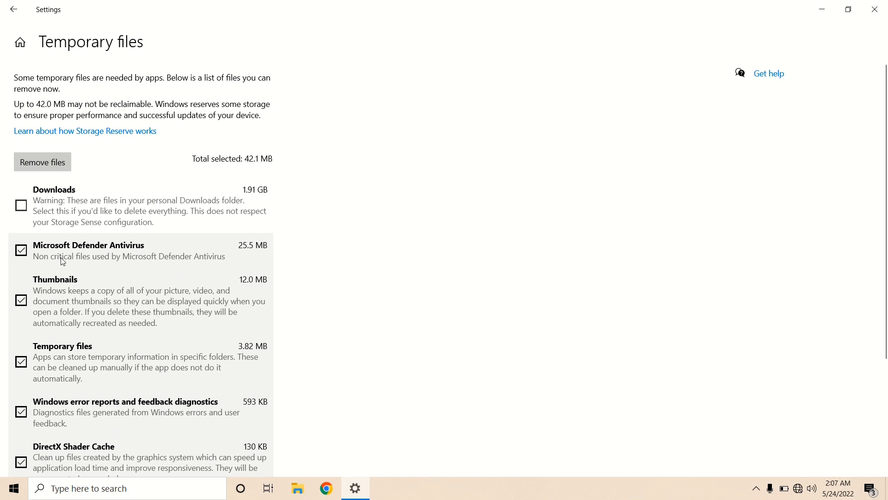
{"action": "scroll", "coordinate": [59, 257], "scroll_direction": "down", "scroll_amount": 3}
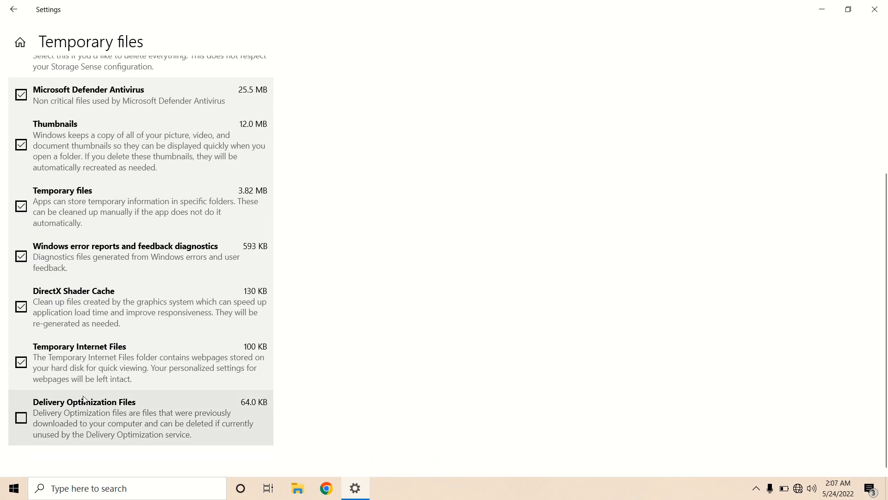
{"action": "left_click", "coordinate": [20, 419]}
{"action": "scroll", "coordinate": [85, 402], "scroll_direction": "up", "scroll_amount": 5}
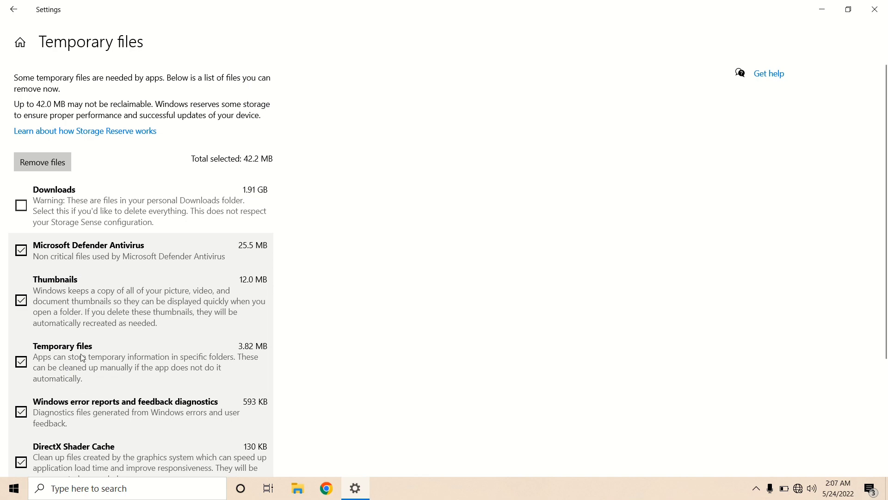
{"action": "left_click", "coordinate": [46, 161]}
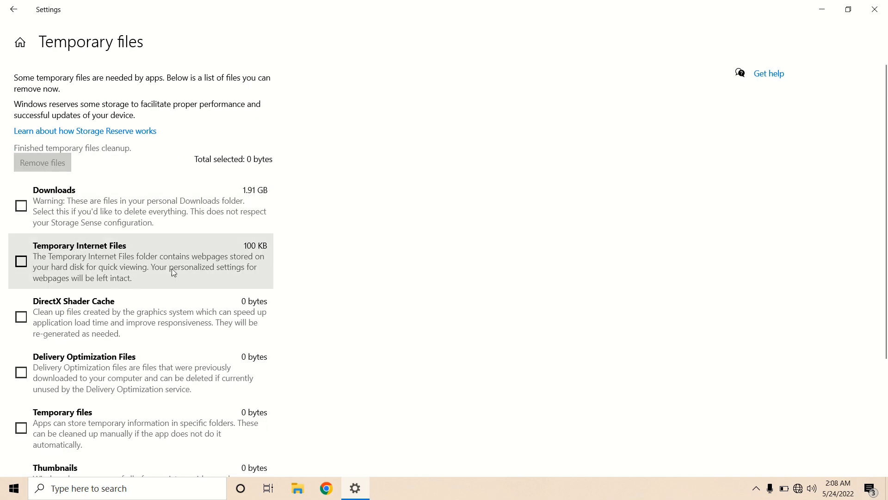
{"action": "scroll", "coordinate": [241, 342], "scroll_direction": "down", "scroll_amount": 5}
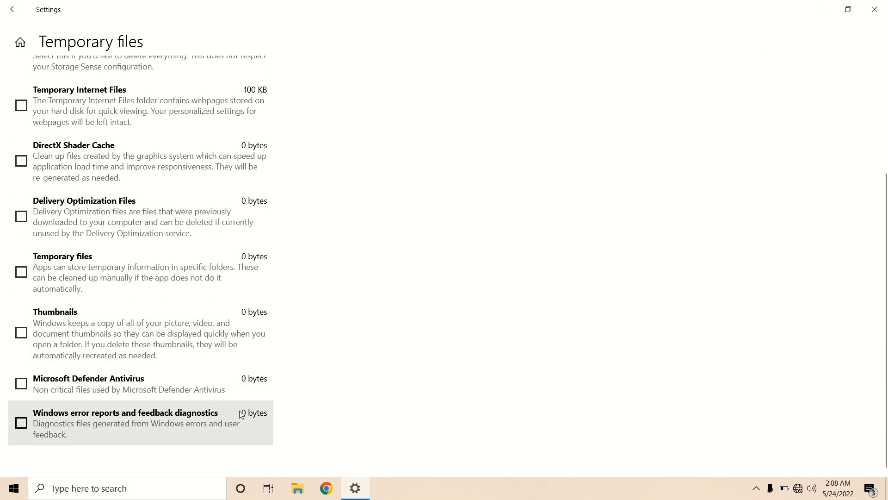
{"action": "scroll", "coordinate": [241, 414], "scroll_direction": "up", "scroll_amount": 5}
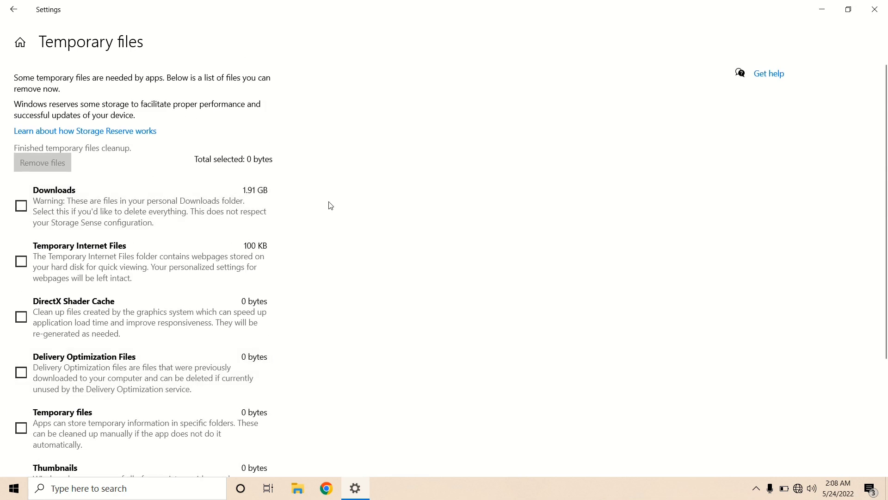
Close Settings and refresh the desktop twice.
{"action": "left_click", "coordinate": [875, 9]}
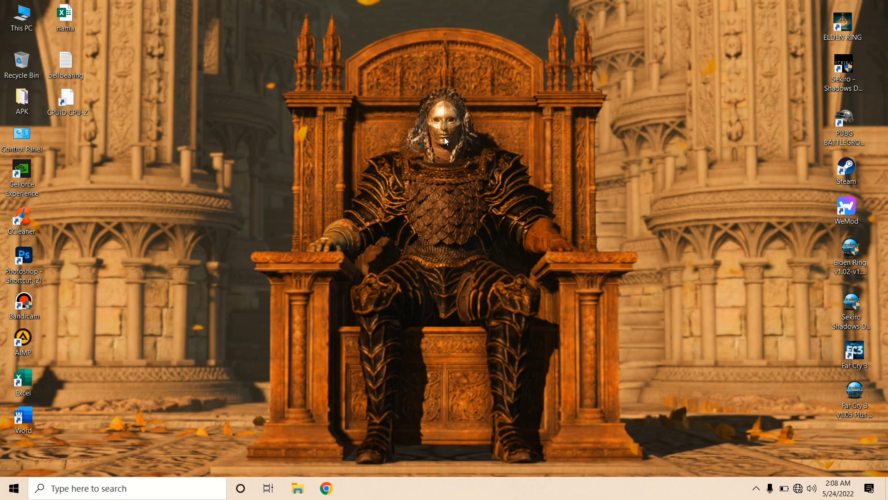
{"action": "right_click", "coordinate": [444, 137]}
{"action": "left_click", "coordinate": [457, 169]}
{"action": "right_click", "coordinate": [437, 167]}
{"action": "left_click", "coordinate": [451, 203]}
Search Windows for regedit and open Registry Editor.
{"action": "left_click", "coordinate": [144, 482]}
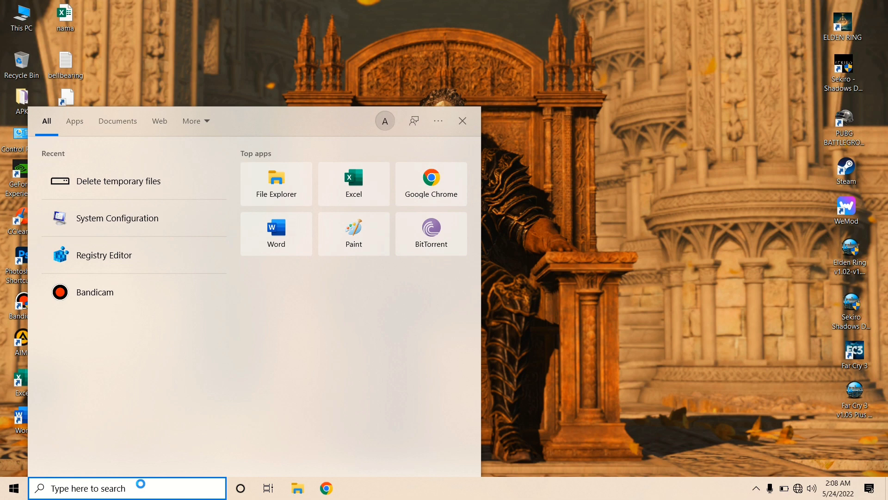
{"action": "type", "text": "reg"}
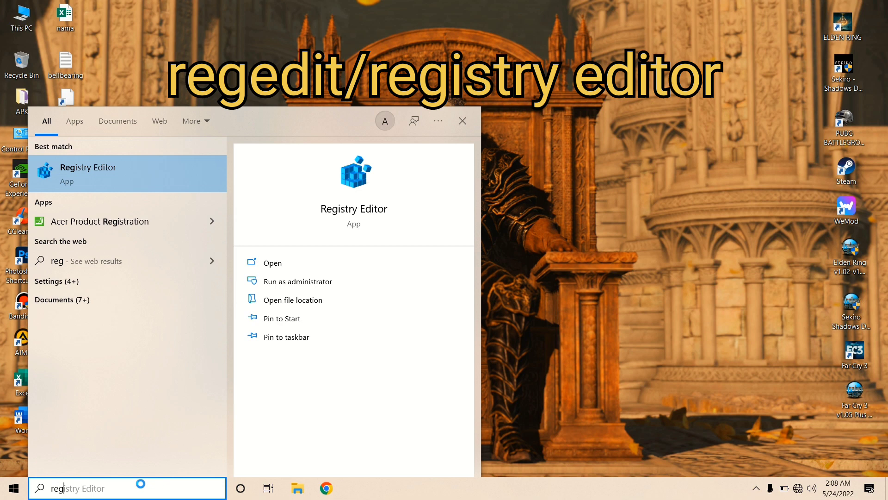
{"action": "type", "text": "edit"}
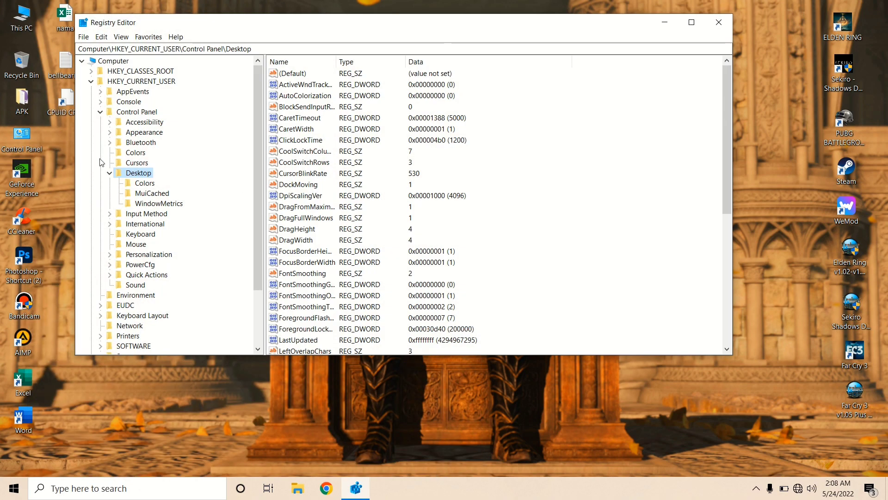
Collapse the Desktop, Control Panel and HKEY_CURRENT_USER keys in the registry tree.
{"action": "left_click", "coordinate": [109, 173]}
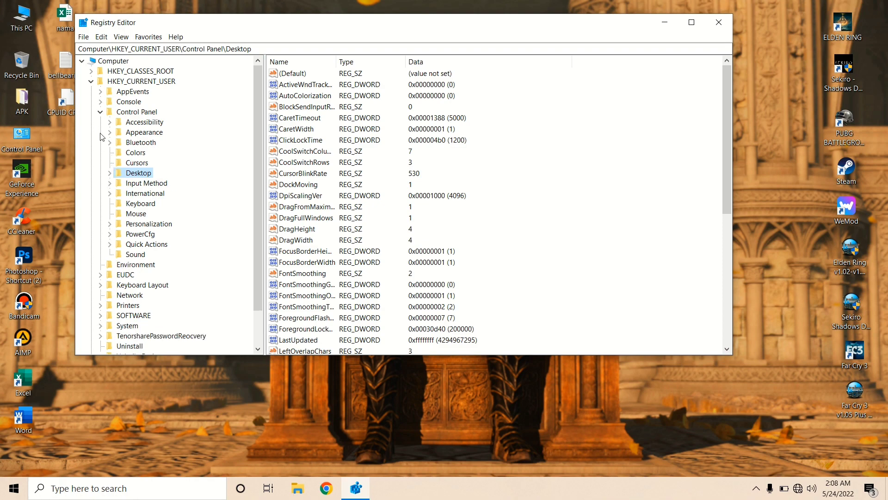
{"action": "left_click", "coordinate": [100, 111]}
{"action": "left_click", "coordinate": [91, 81]}
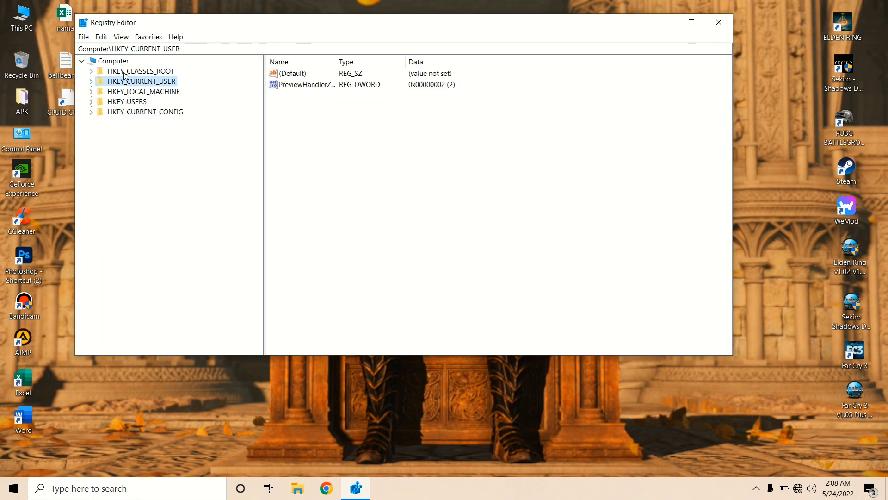
Expand HKEY_CURRENT_USER and its Control Panel key, and display the values of the Desktop key.
{"action": "left_click", "coordinate": [92, 82]}
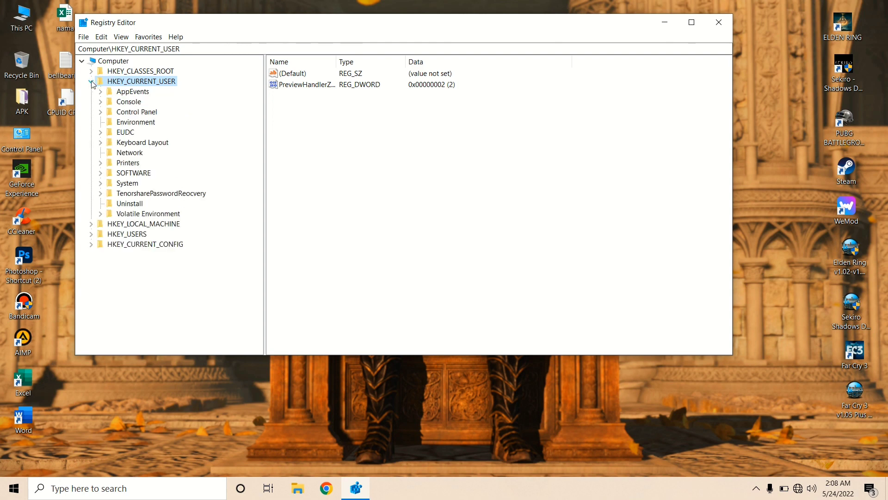
{"action": "left_click", "coordinate": [133, 113]}
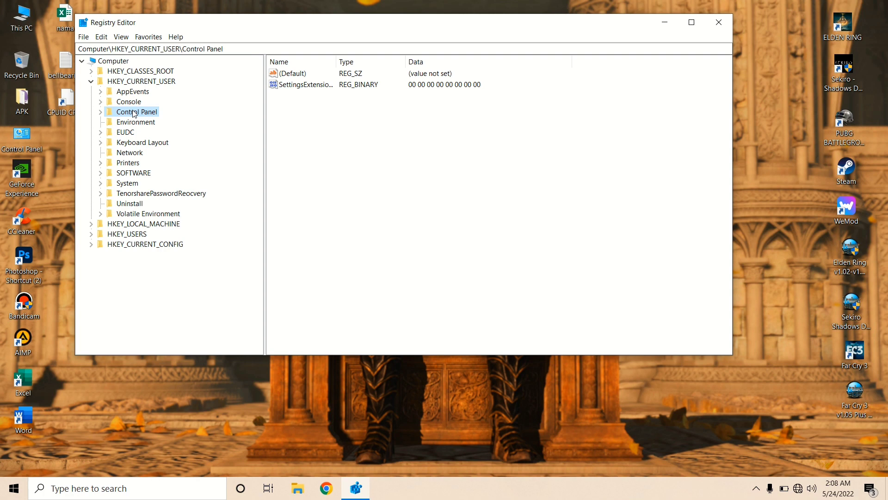
{"action": "left_click", "coordinate": [101, 112]}
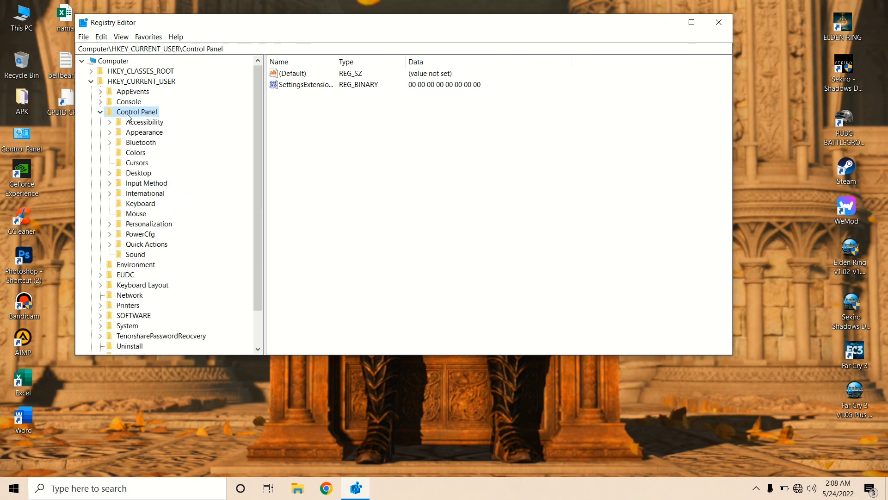
{"action": "left_click", "coordinate": [138, 173]}
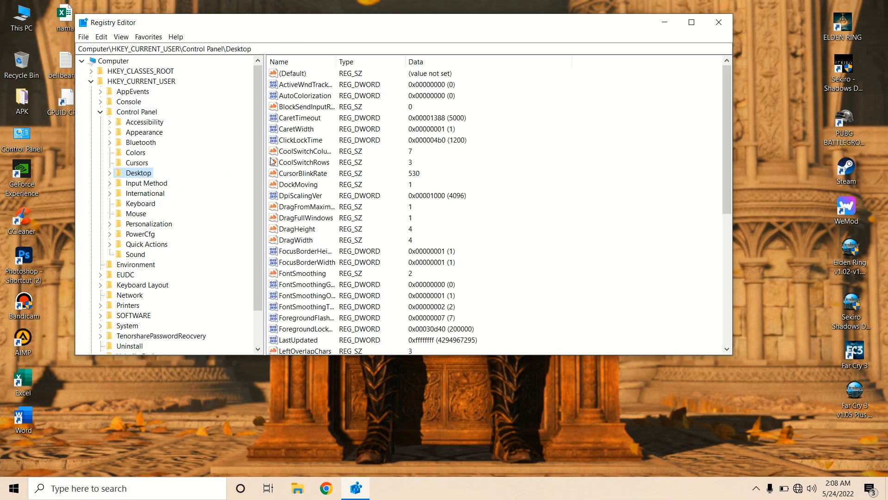
Set the value data of MenuShowDelay in the Desktop key to 00.
{"action": "scroll", "coordinate": [317, 204], "scroll_direction": "down", "scroll_amount": 3}
{"action": "scroll", "coordinate": [316, 204], "scroll_direction": "down", "scroll_amount": 2}
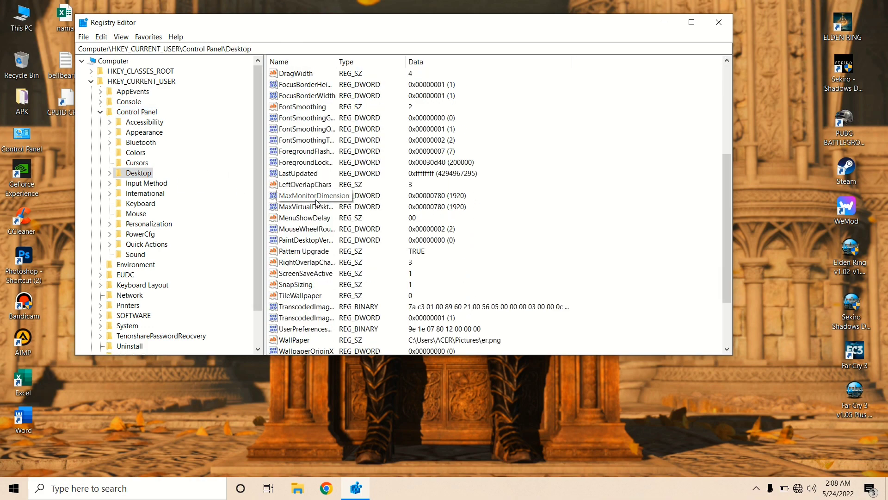
{"action": "double_click", "coordinate": [305, 218]}
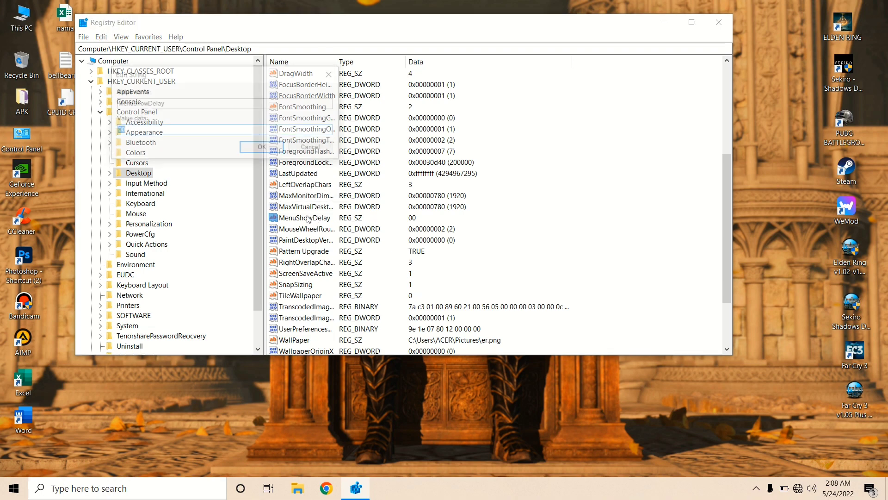
{"action": "left_click", "coordinate": [311, 147]}
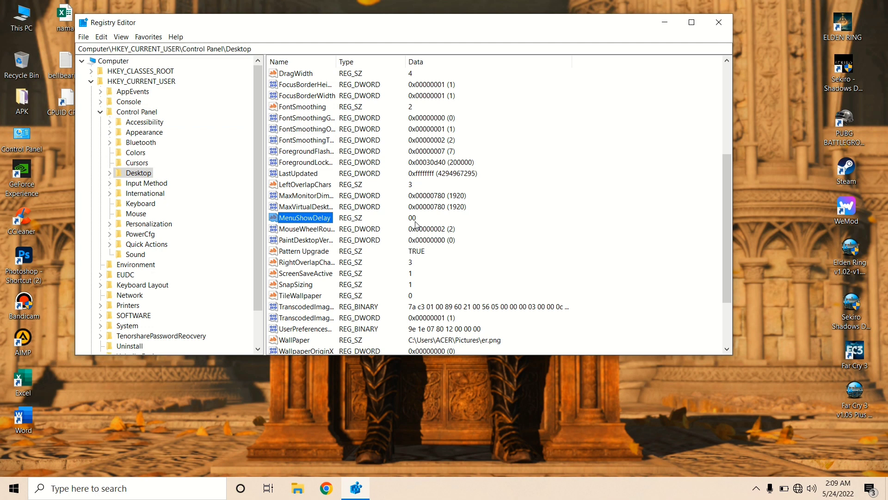
{"action": "left_click", "coordinate": [299, 229]}
{"action": "left_click", "coordinate": [295, 221]}
{"action": "double_click", "coordinate": [294, 221]}
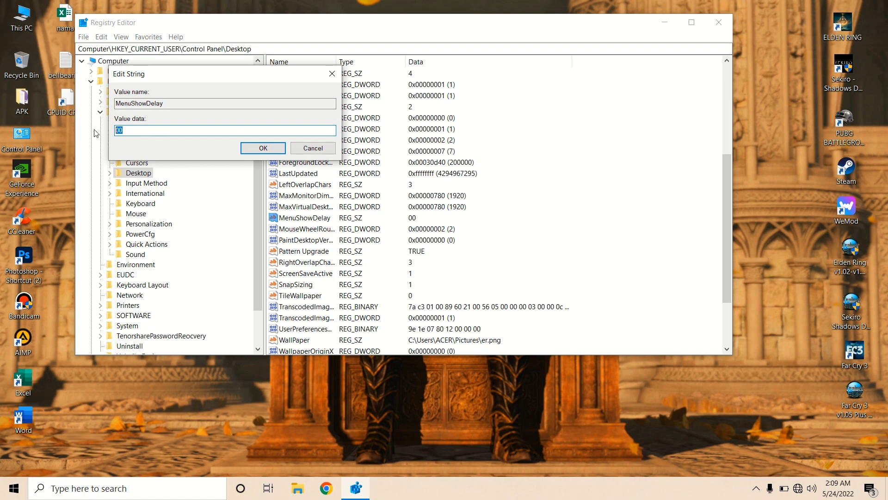
{"action": "type", "text": "00"}
{"action": "key", "text": "Return"}
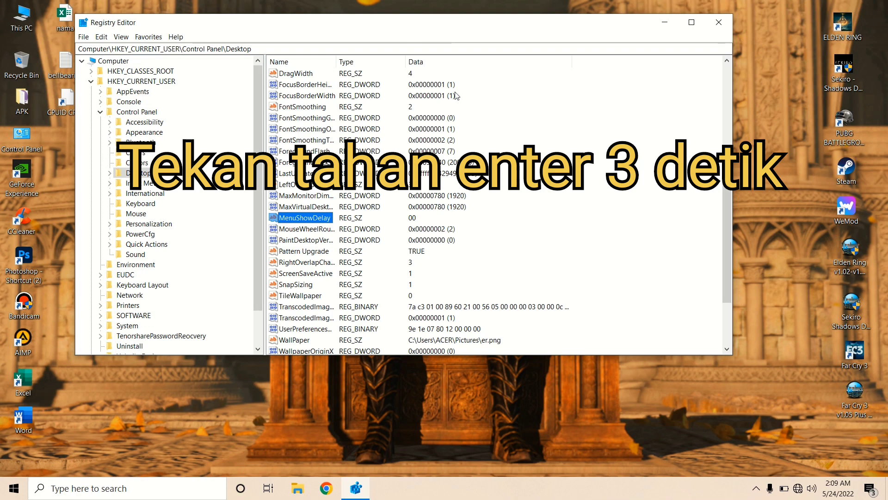
Close Registry Editor and refresh the desktop.
{"action": "left_click", "coordinate": [718, 26]}
{"action": "right_click", "coordinate": [438, 108]}
{"action": "left_click", "coordinate": [462, 144]}
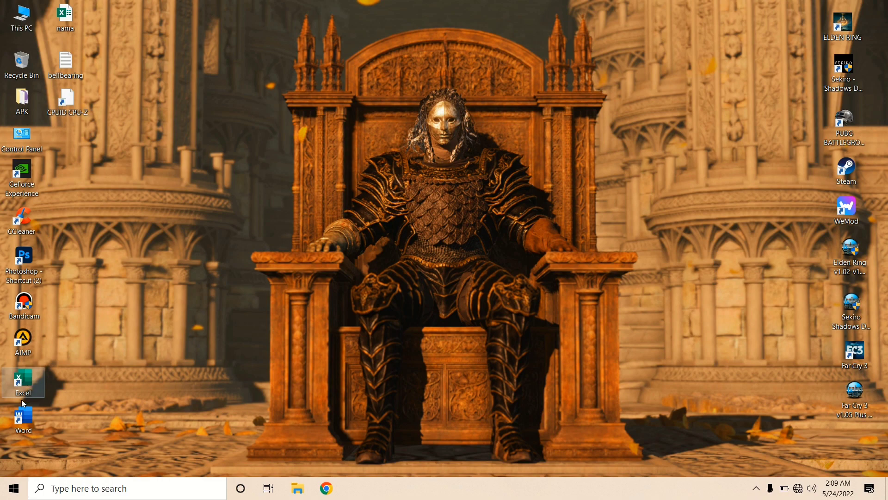
Launch Word from the desktop to check how it opens, and close it at its start screen.
{"action": "double_click", "coordinate": [23, 416]}
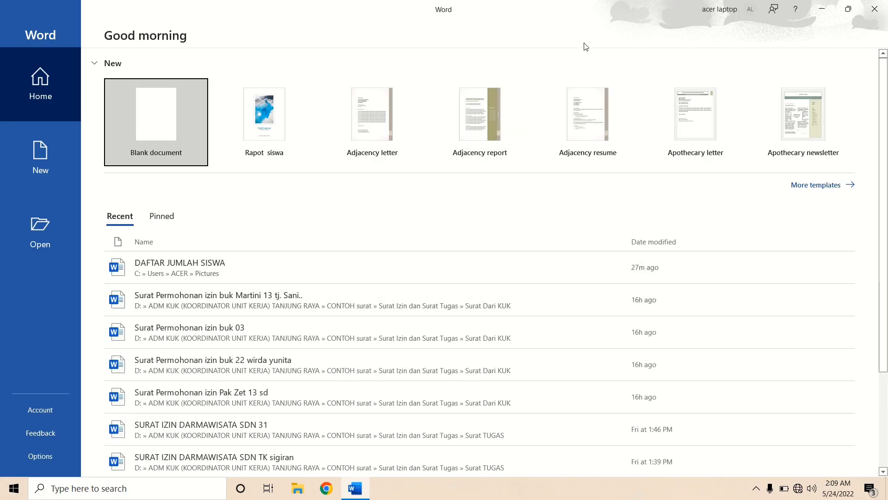
{"action": "left_click", "coordinate": [874, 9]}
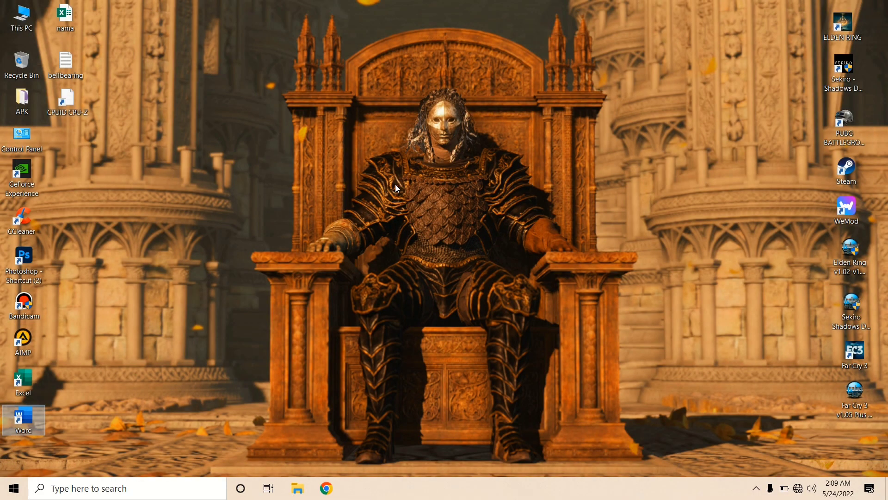
Refresh the desktop three times.
{"action": "right_click", "coordinate": [396, 187]}
{"action": "left_click", "coordinate": [413, 218]}
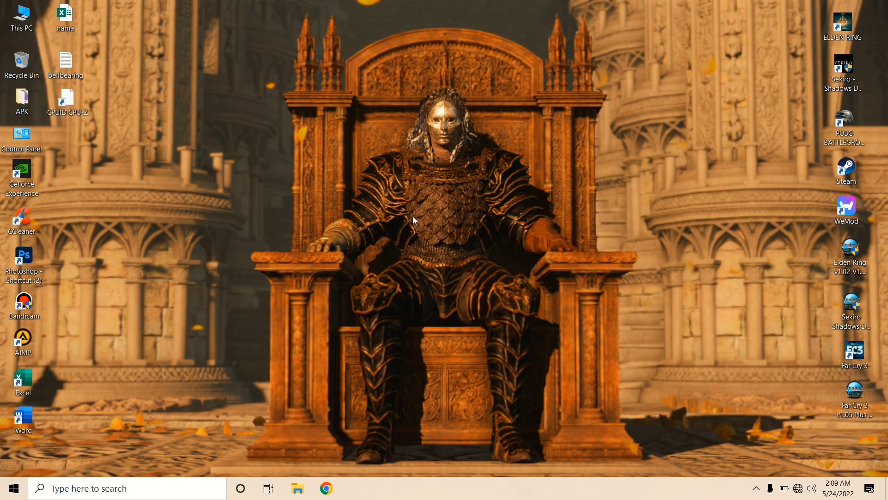
{"action": "right_click", "coordinate": [376, 202]}
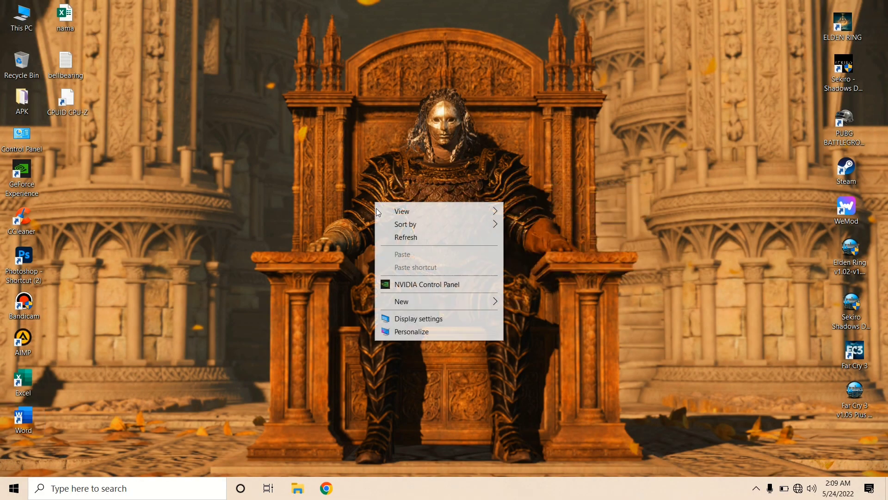
{"action": "left_click", "coordinate": [387, 235]}
{"action": "right_click", "coordinate": [373, 154]}
{"action": "left_click", "coordinate": [389, 188]}
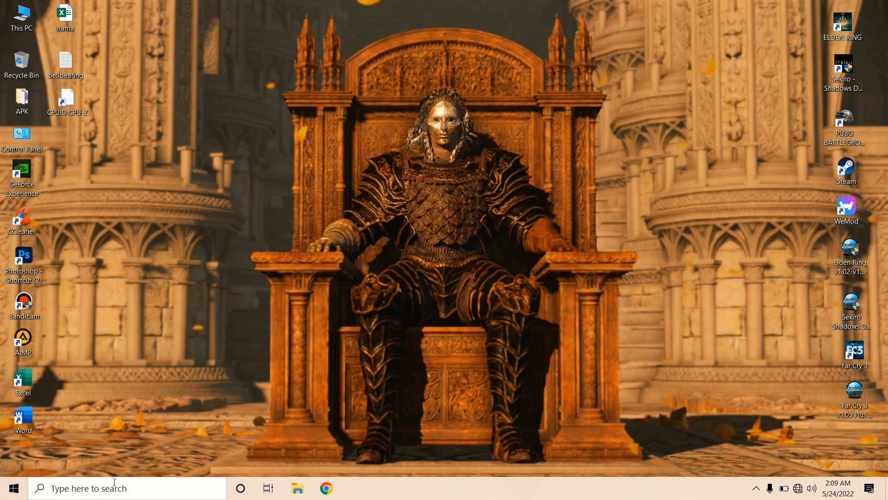
Search Windows for %temp% and open the user's Temp folder.
{"action": "left_click", "coordinate": [82, 486]}
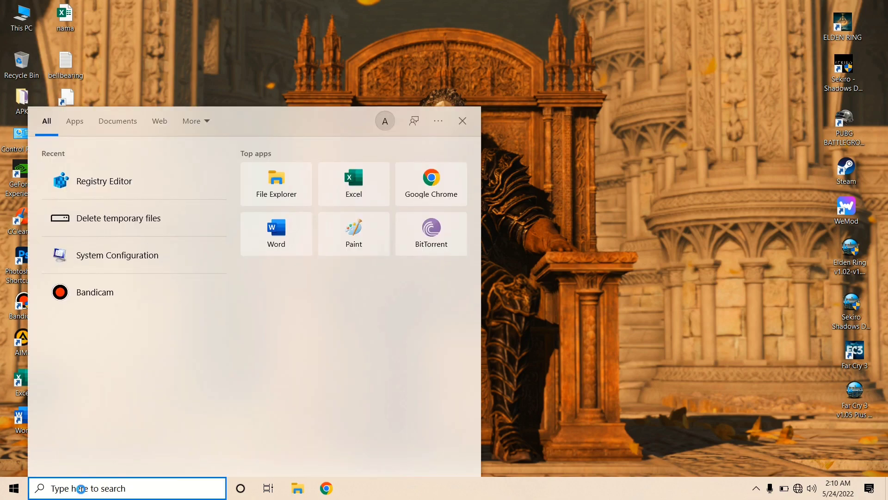
{"action": "type", "text": "%"}
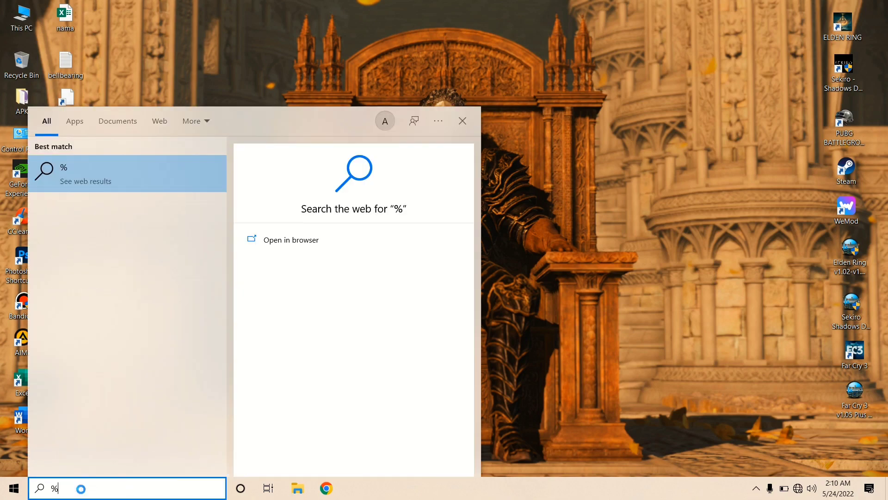
{"action": "type", "text": "tem"}
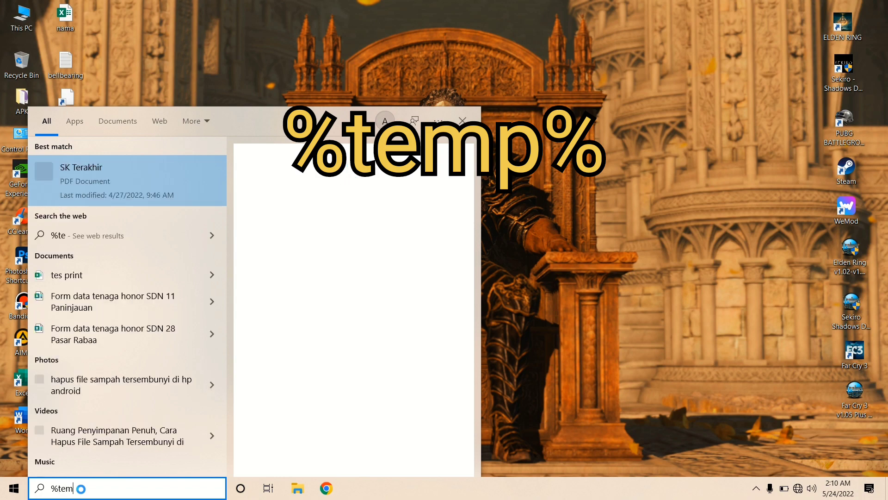
{"action": "type", "text": "p%"}
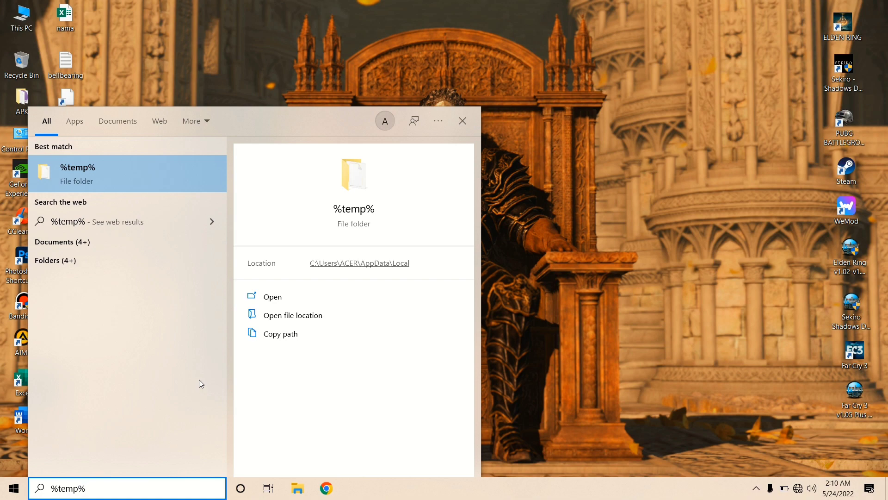
{"action": "key", "text": "Return"}
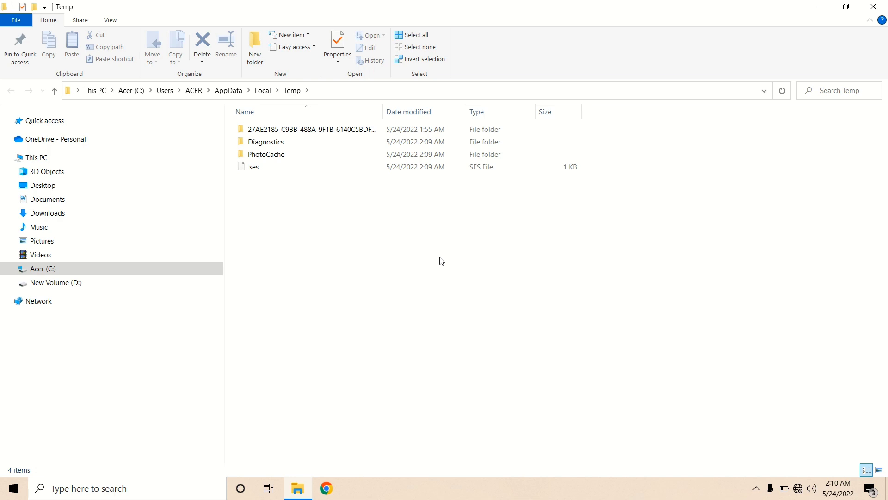
Permanently delete all items in the Temp folder, skipping every item that is in use.
{"action": "left_click_drag", "start_coordinate": [390, 243], "coordinate": [269, 132]}
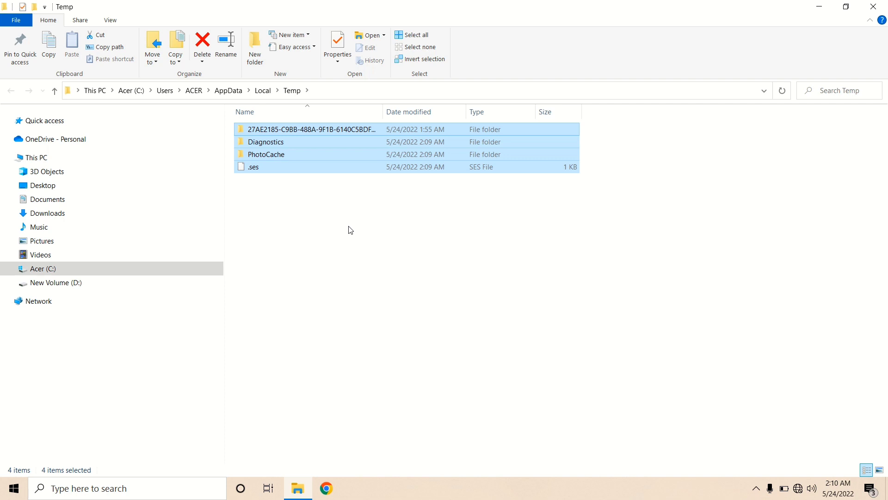
{"action": "key", "text": "shift+Delete"}
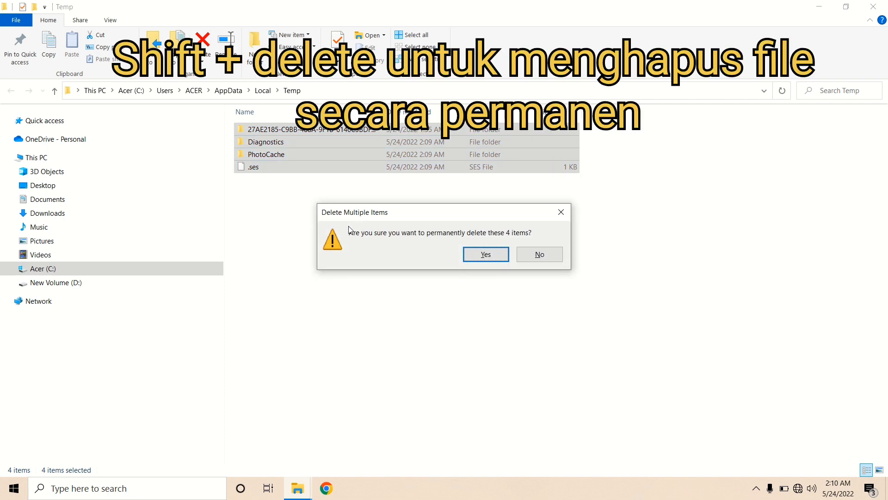
{"action": "left_click", "coordinate": [485, 254]}
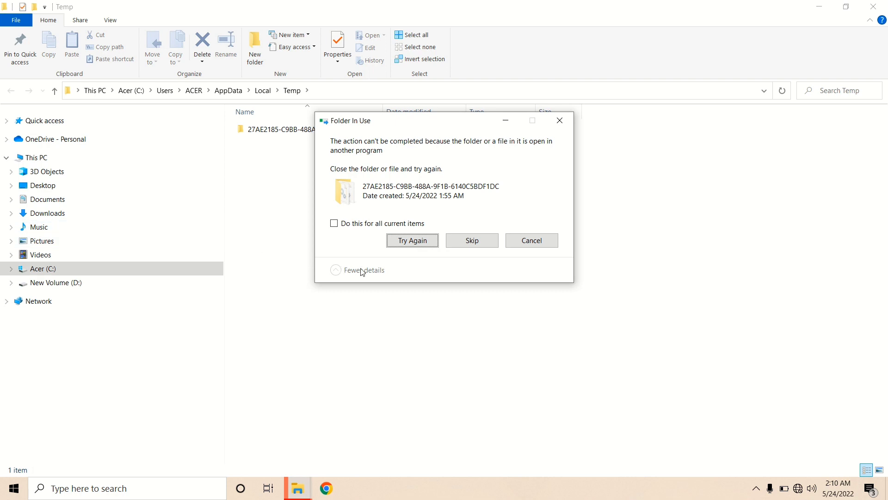
{"action": "left_click", "coordinate": [346, 224]}
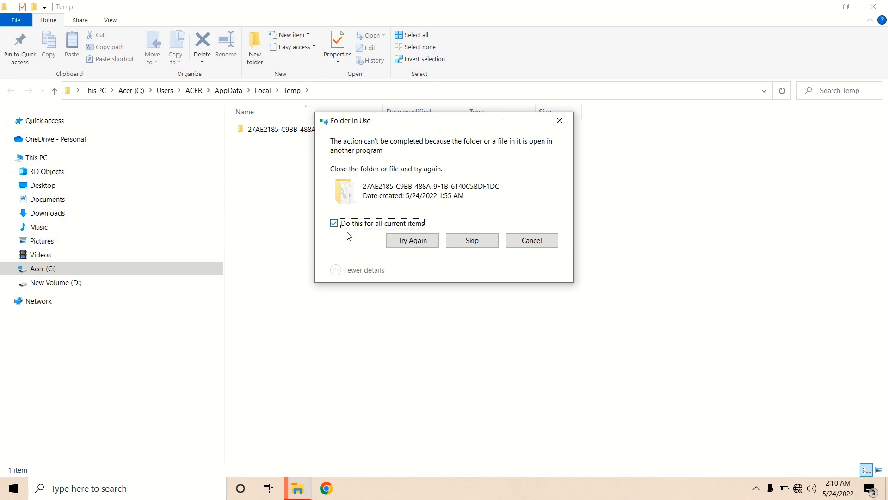
{"action": "left_click_drag", "start_coordinate": [450, 122], "coordinate": [494, 158]}
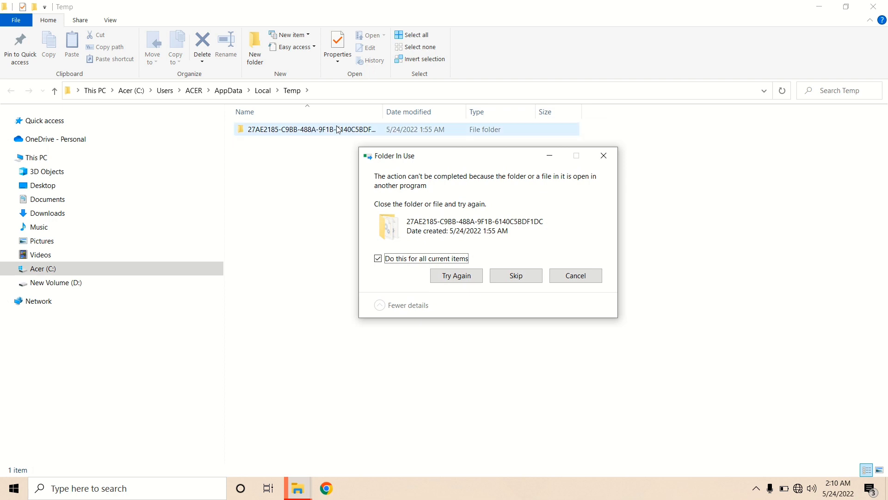
{"action": "left_click", "coordinate": [517, 275]}
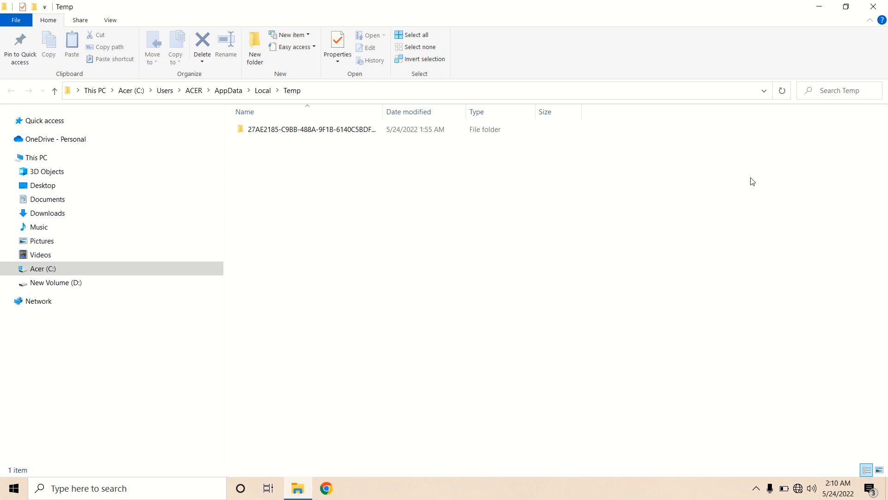
Close the Temp folder window and refresh the desktop.
{"action": "left_click", "coordinate": [866, 10]}
{"action": "right_click", "coordinate": [392, 164]}
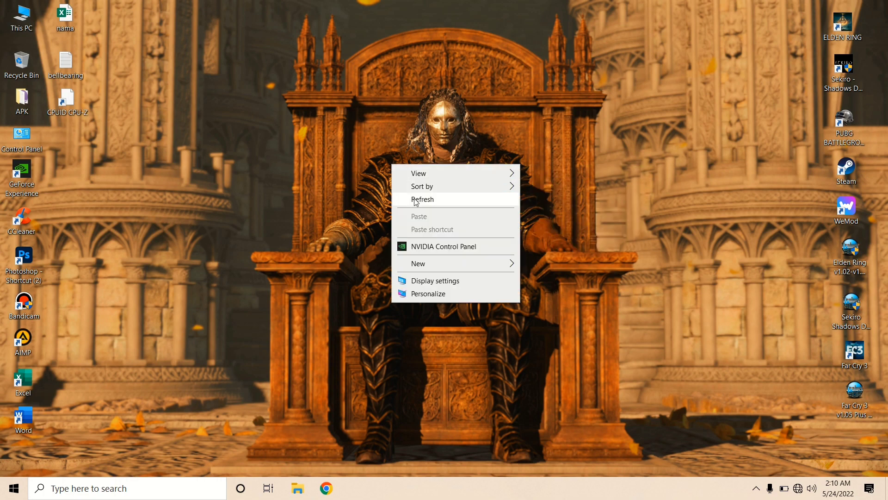
{"action": "left_click", "coordinate": [415, 198]}
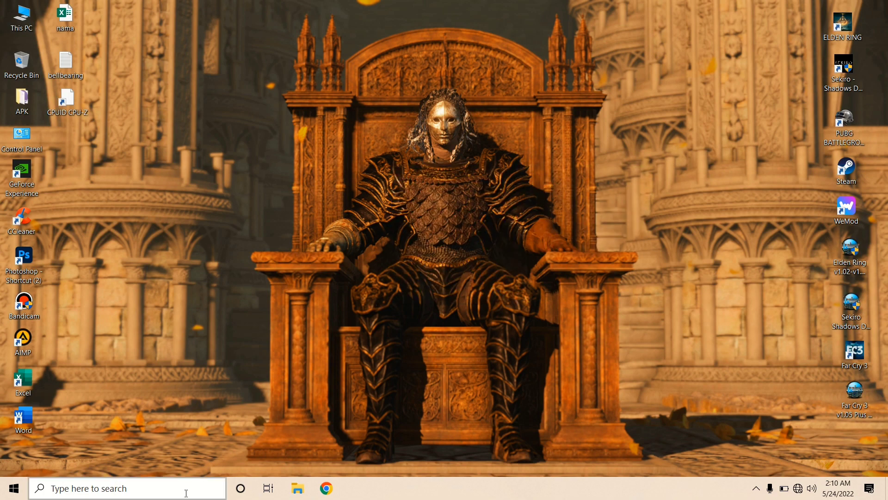
Search Windows for prefetch and open the Prefetch folder through the Run dialog.
{"action": "left_click", "coordinate": [106, 488]}
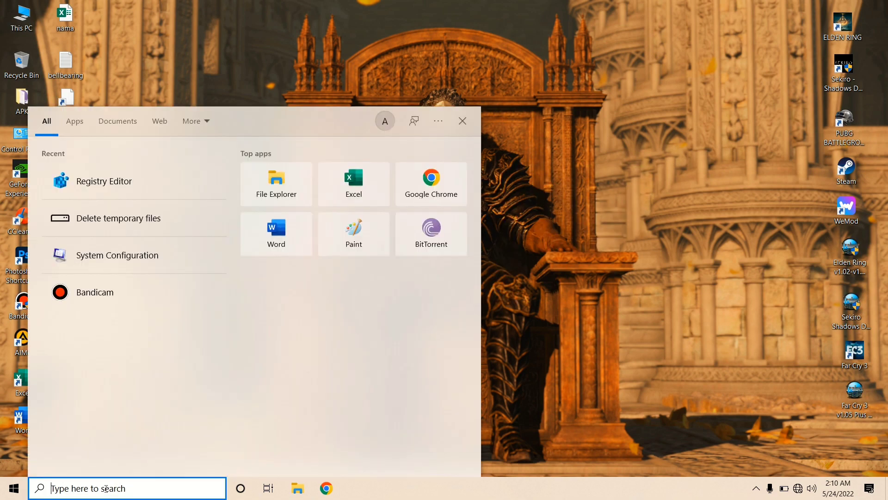
{"action": "type", "text": "p"}
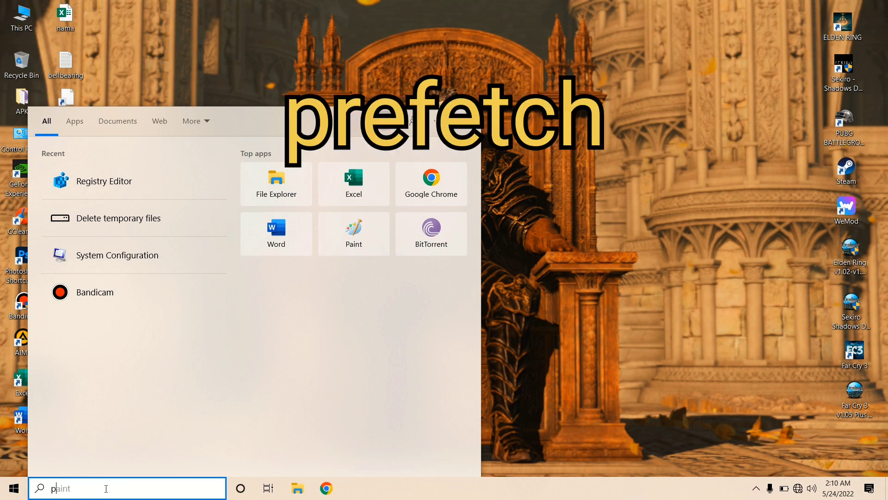
{"action": "type", "text": "refetch"}
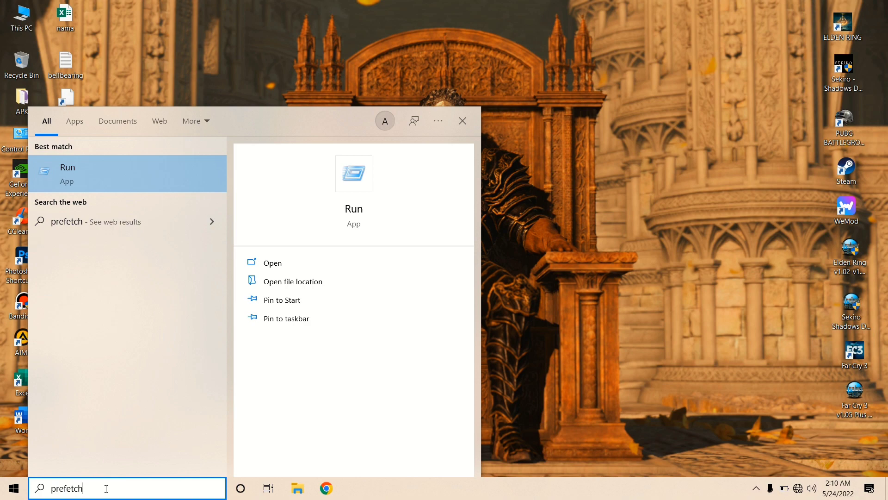
{"action": "key", "text": "Return"}
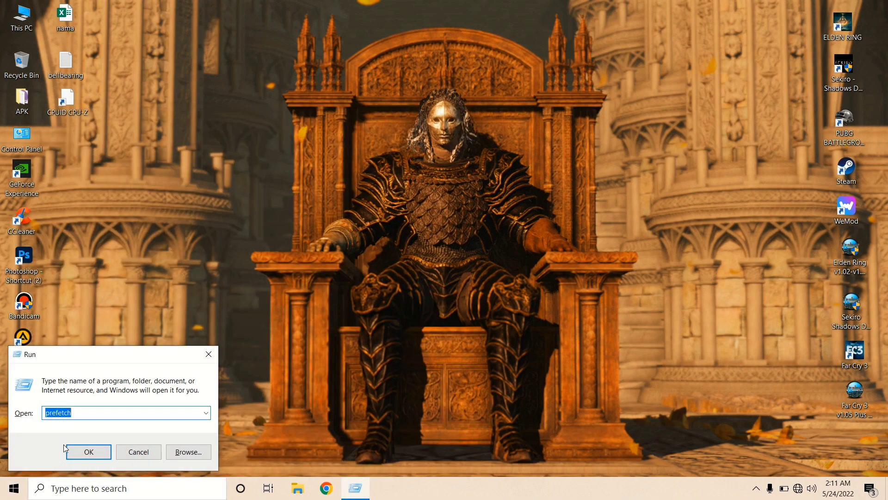
{"action": "left_click_drag", "start_coordinate": [115, 357], "coordinate": [347, 205]}
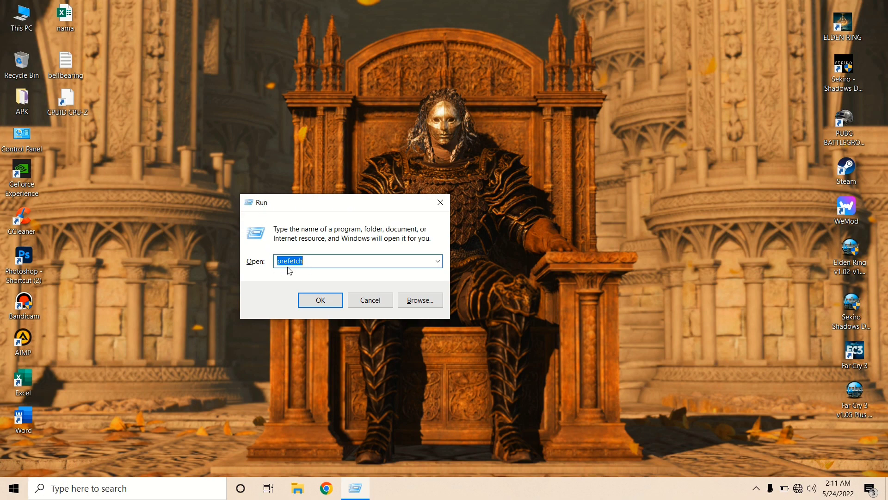
{"action": "left_click", "coordinate": [320, 303]}
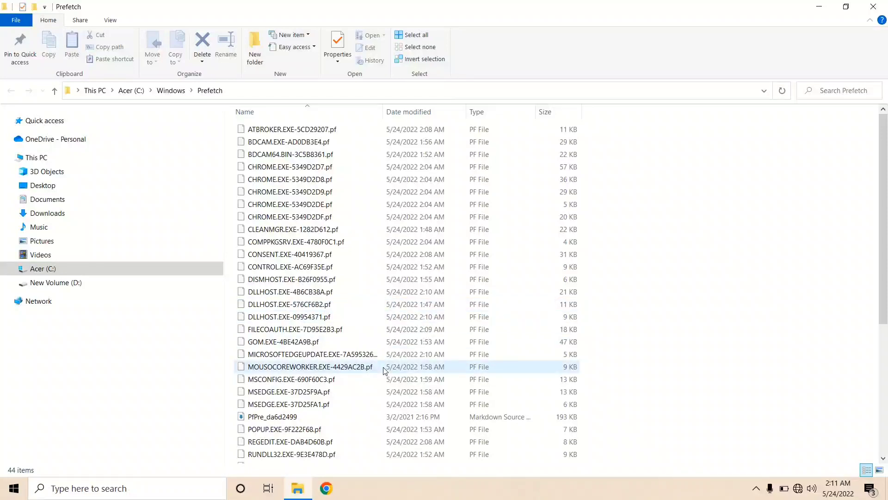
Permanently delete all files in the Prefetch folder, skipping every file that is in use.
{"action": "scroll", "coordinate": [620, 321], "scroll_direction": "down", "scroll_amount": 6}
{"action": "scroll", "coordinate": [624, 342], "scroll_direction": "up", "scroll_amount": 6}
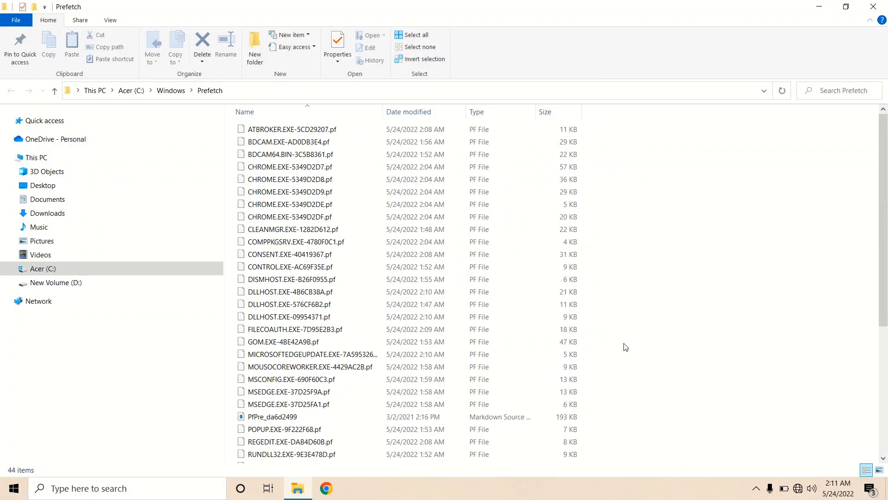
{"action": "left_click", "coordinate": [284, 257]}
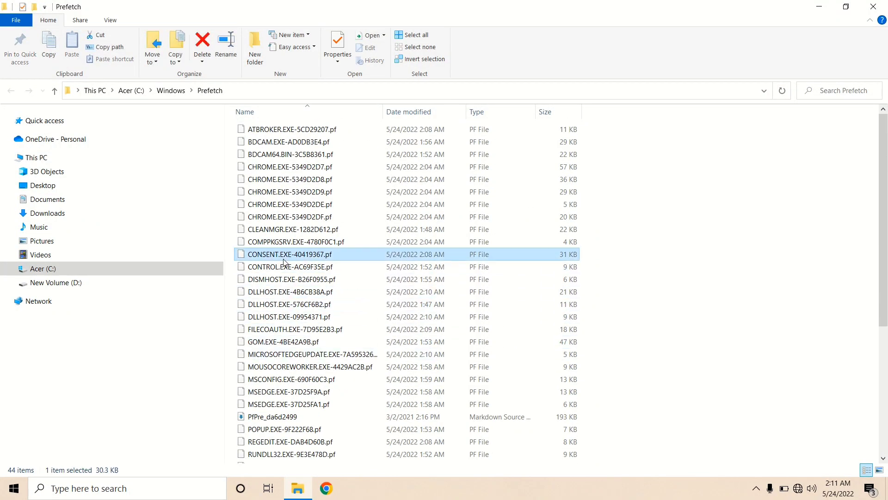
{"action": "key", "text": "ctrl+a"}
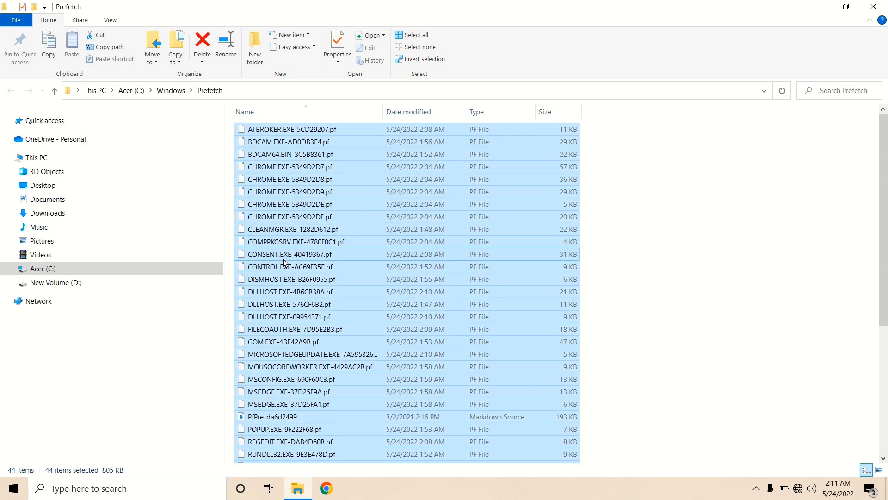
{"action": "key", "text": "shift+Delete"}
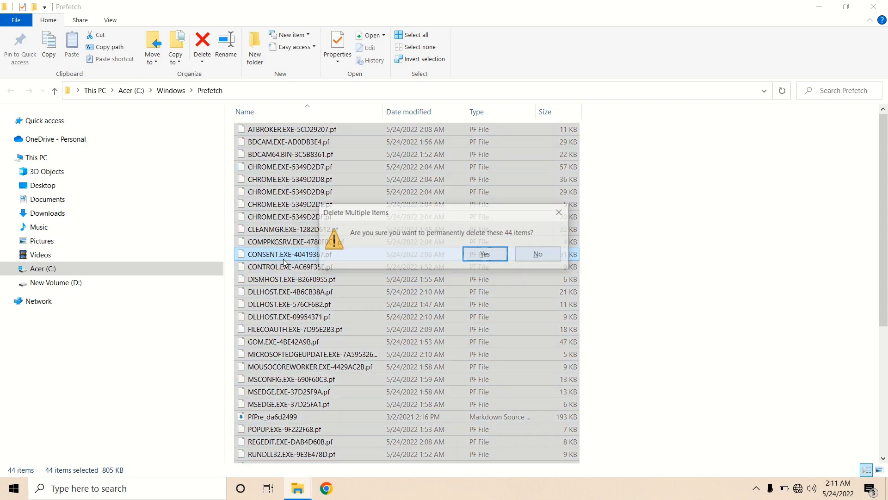
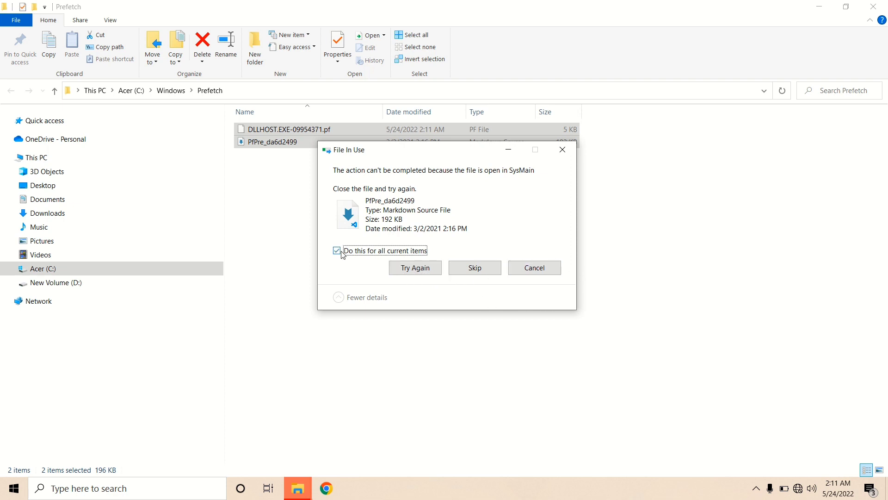
{"action": "left_click", "coordinate": [480, 270]}
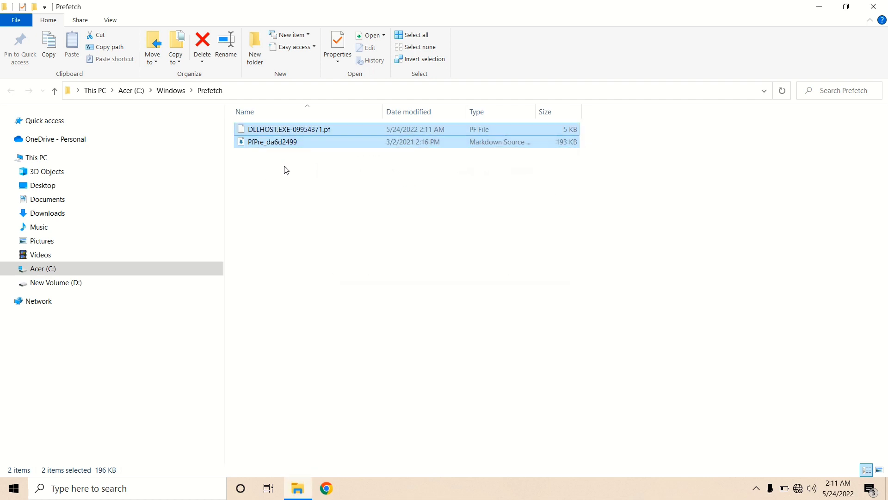
{"action": "left_click", "coordinate": [336, 193]}
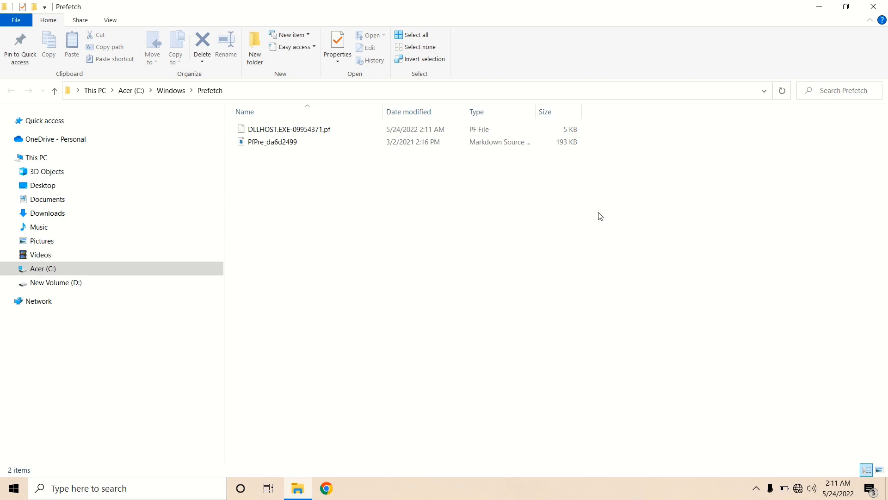
Close the Prefetch folder window and refresh the desktop.
{"action": "key", "text": "super+d"}
{"action": "right_click", "coordinate": [432, 179]}
{"action": "left_click", "coordinate": [446, 212]}
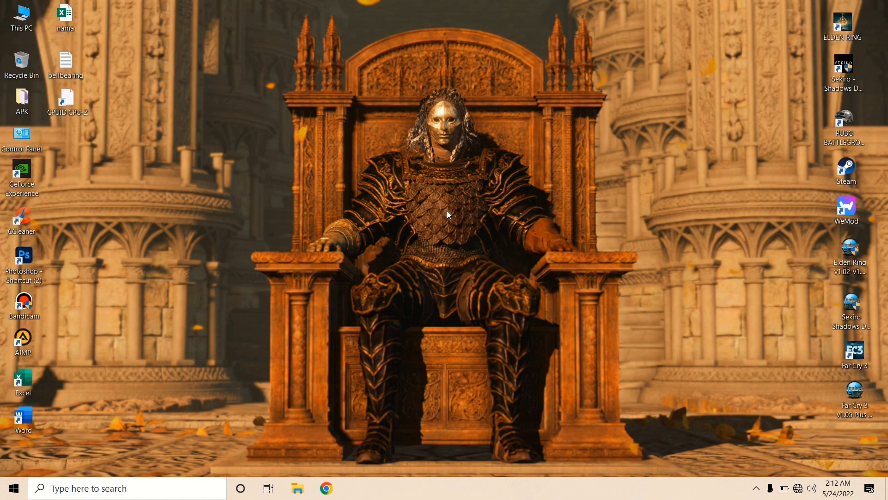